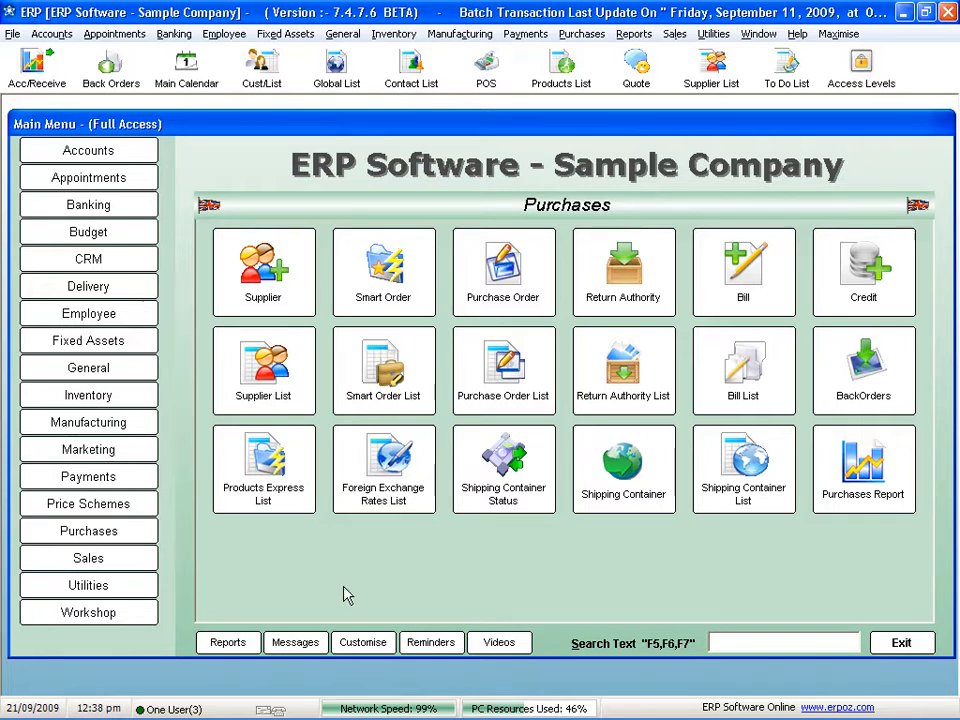
pyautogui.click(104, 153)
pyautogui.click(108, 260)
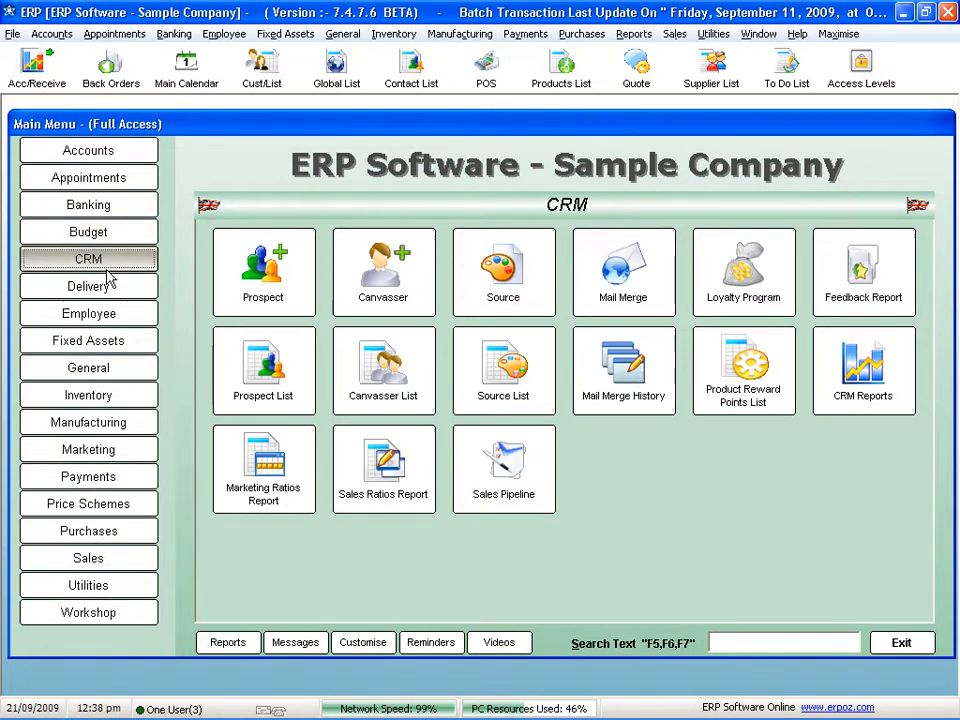
pyautogui.click(72, 339)
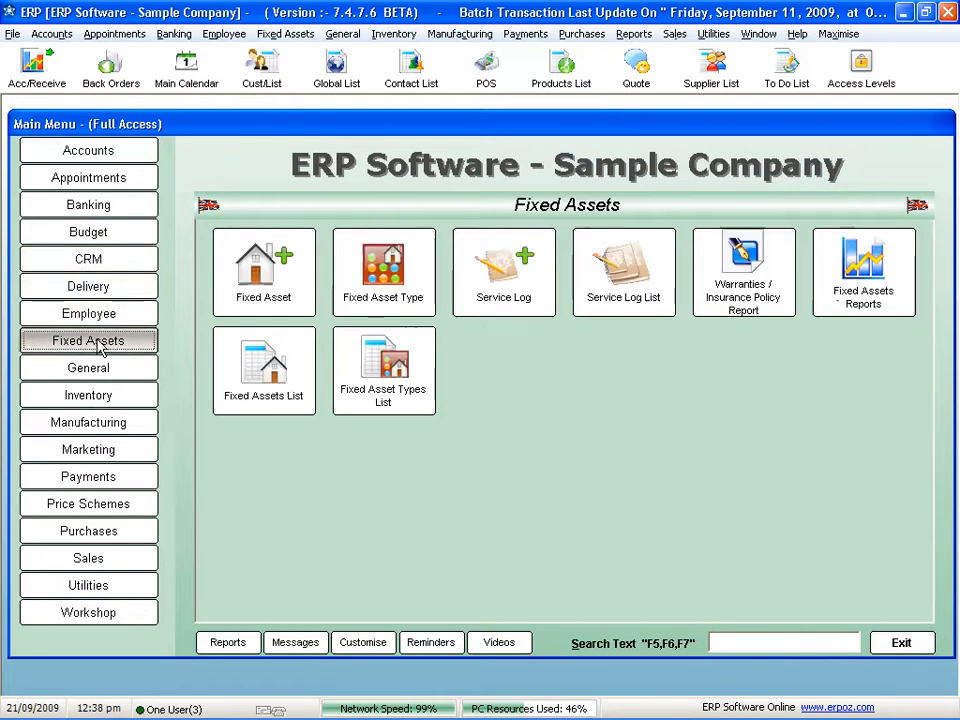
pyautogui.click(100, 398)
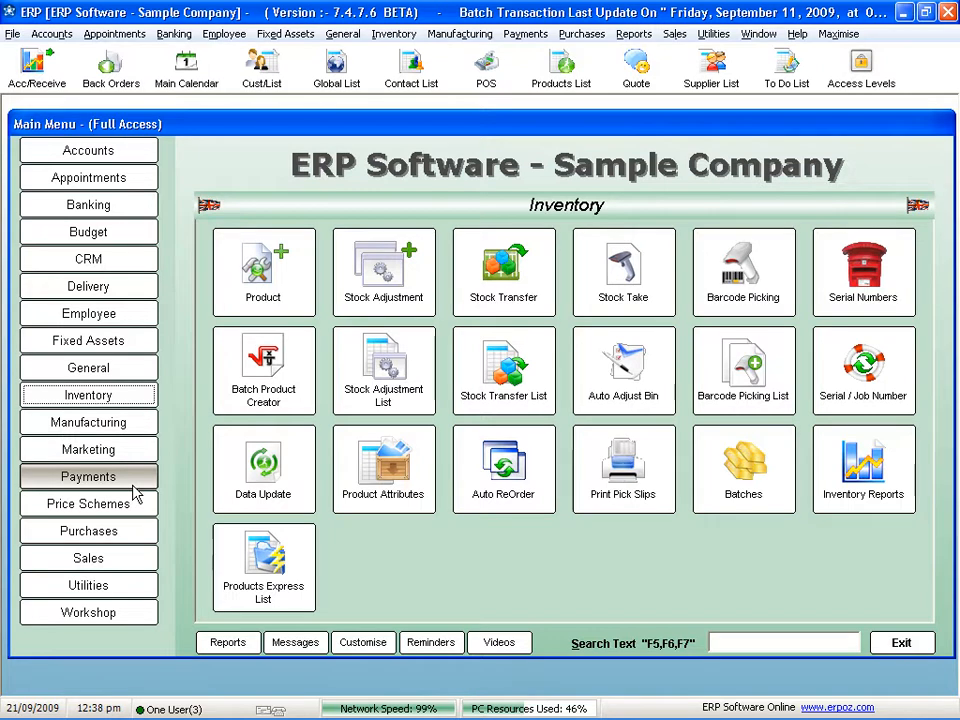
# - Review the contents of the Big Blue shipping container in the Shipping Container List under Purchases, then close the container and the list
pyautogui.click(117, 533)
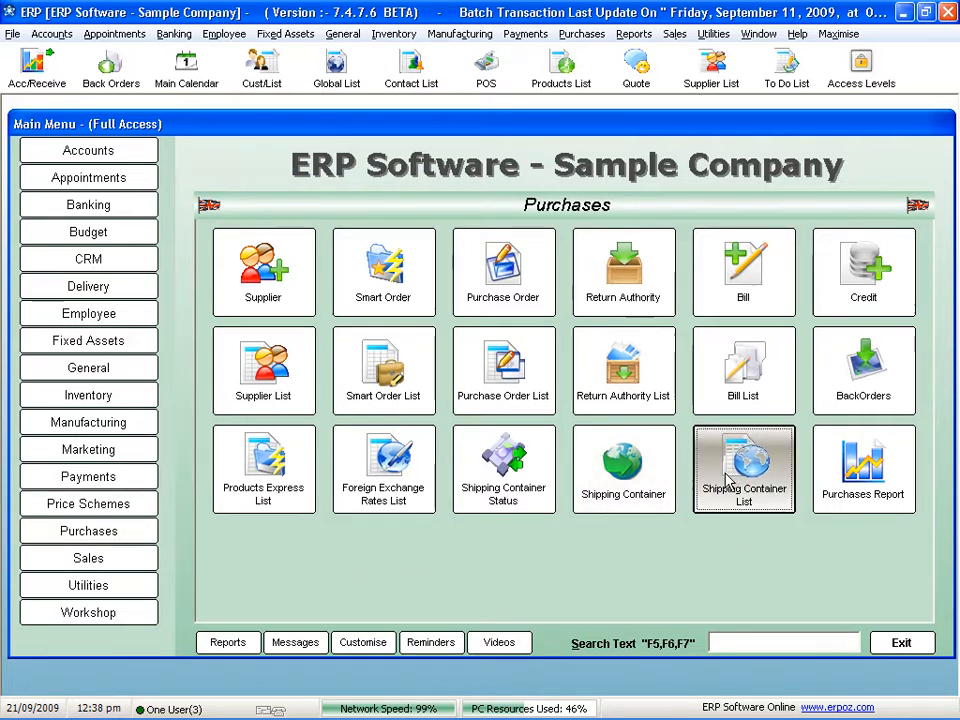
pyautogui.click(737, 445)
pyautogui.doubleClick(338, 295)
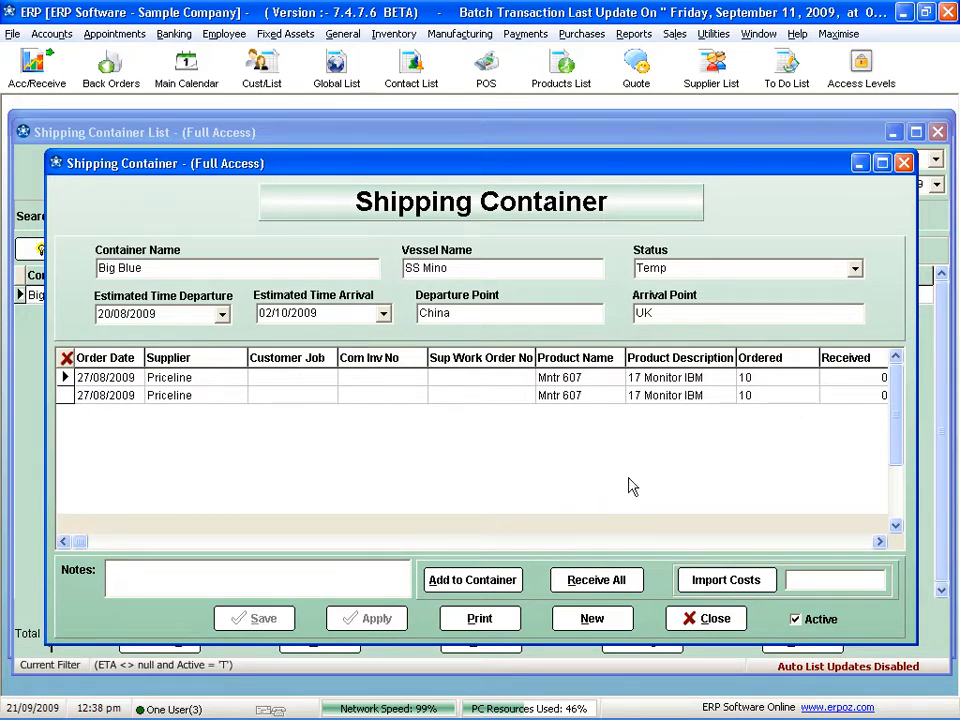
pyautogui.click(712, 618)
pyautogui.click(810, 640)
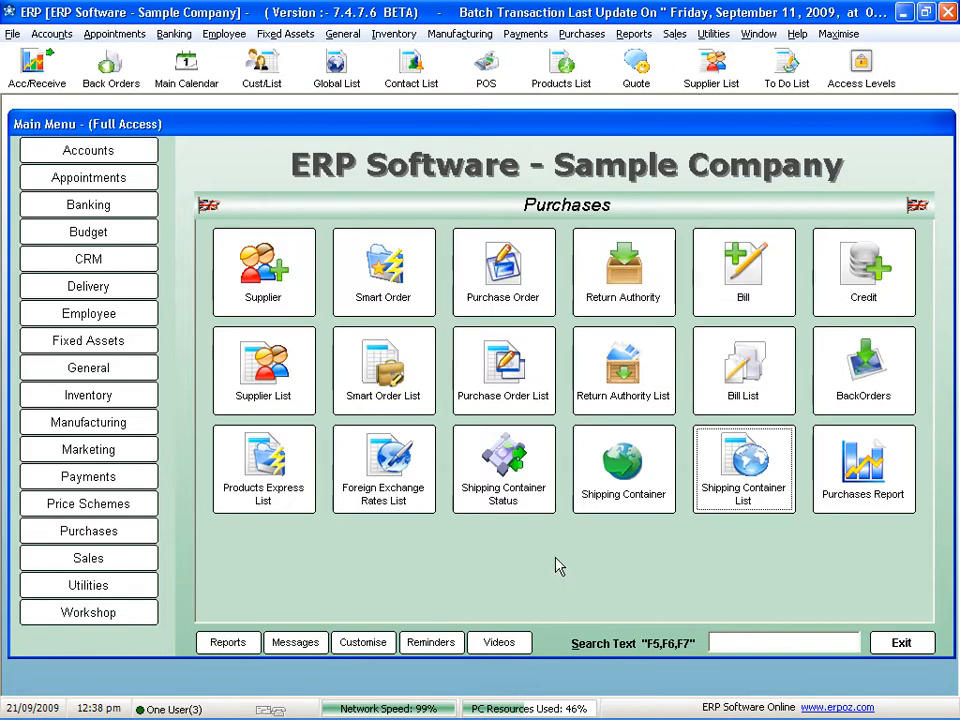
# - Create a new sales order in Sales and choose the customer for it
pyautogui.click(97, 566)
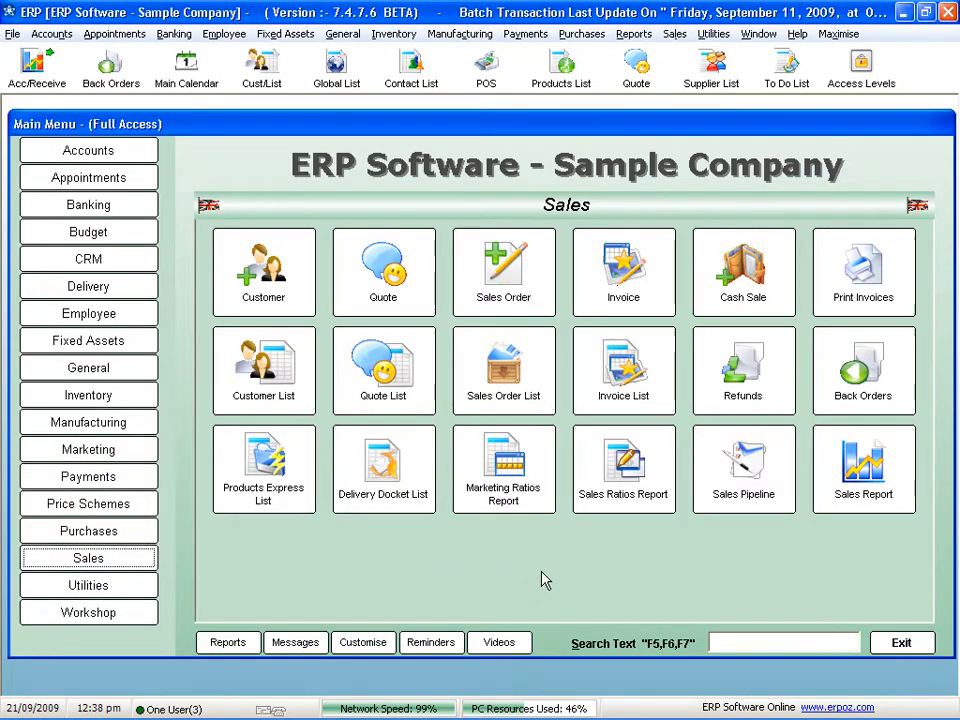
pyautogui.click(503, 275)
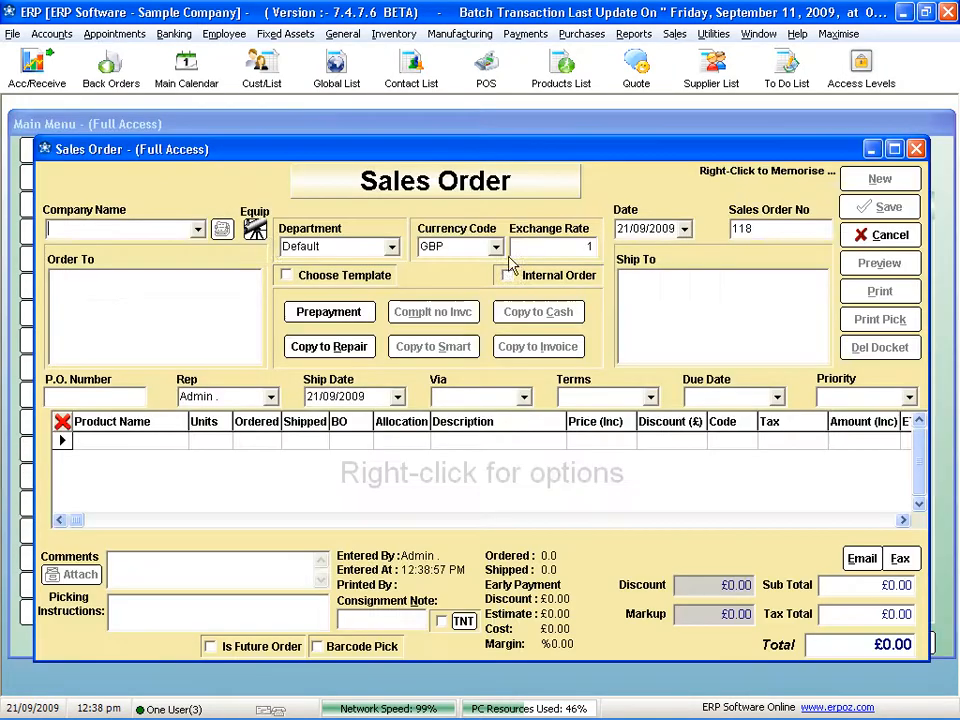
pyautogui.click(203, 234)
pyautogui.click(72, 313)
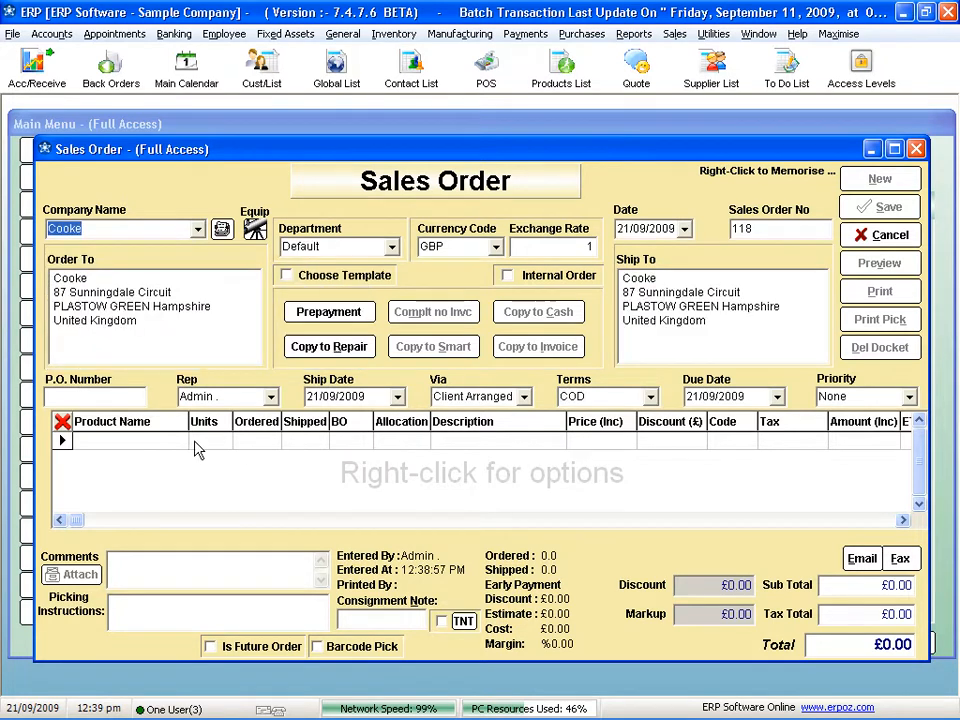
# - Add product Mntr 607 to the sales order with an ordered quantity of 10 and save the order
pyautogui.click(238, 443)
pyautogui.write('mn')
pyautogui.press('Tab')
pyautogui.press('Tab')
pyautogui.write('10')
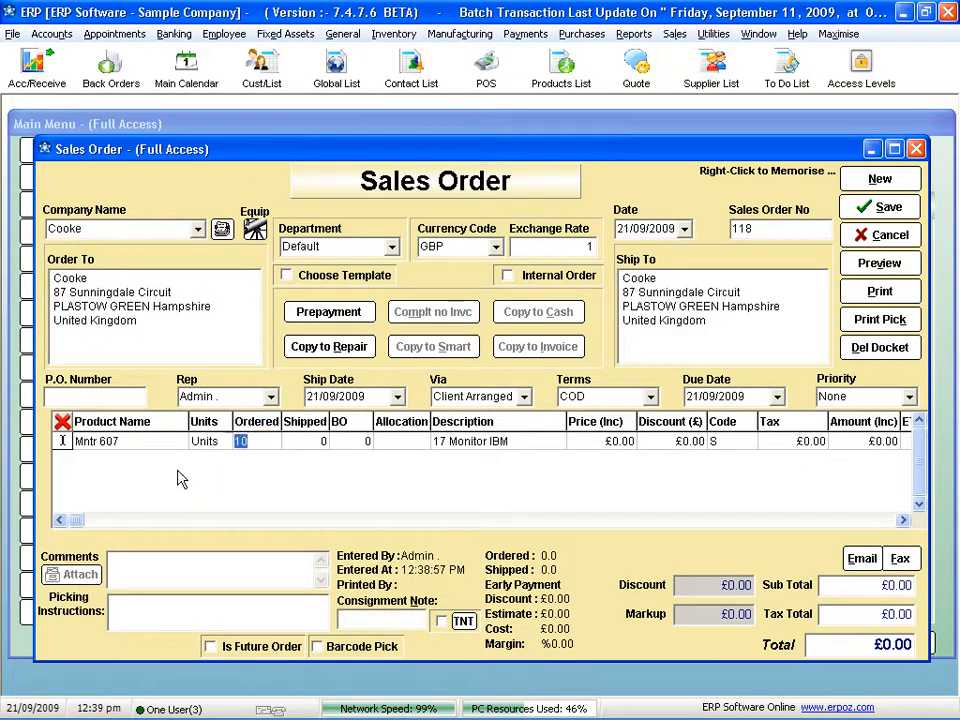
pyautogui.press('Tab')
pyautogui.press('Tab')
pyautogui.click(885, 207)
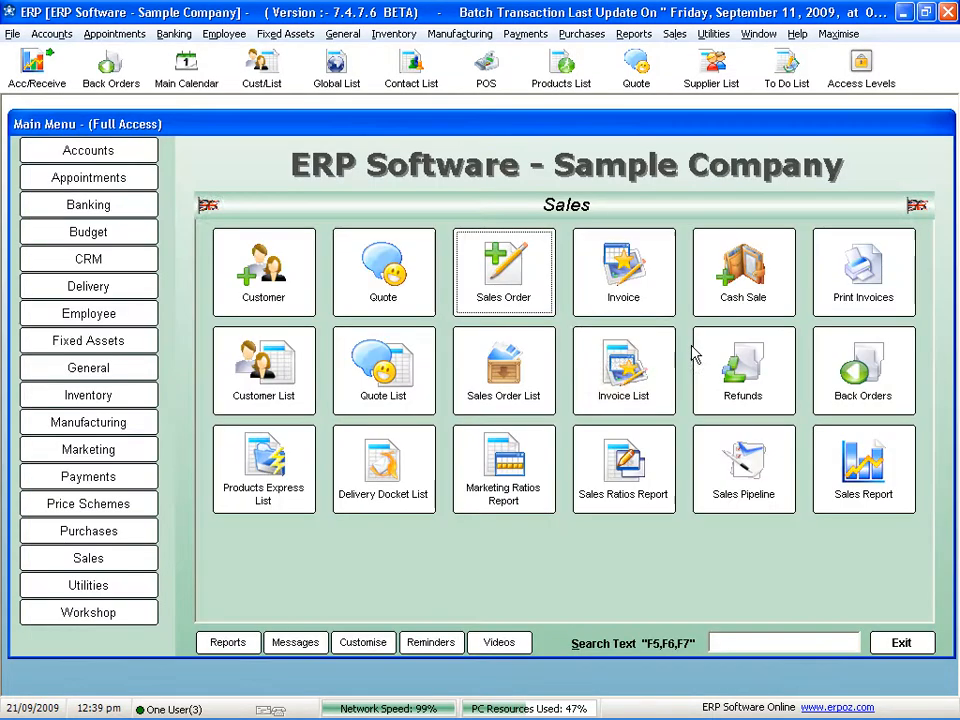
# - Reopen the new sales order from the Sales Order List and convert it to a smart order, automatically creating the purchase order
pyautogui.click(503, 370)
pyautogui.doubleClick(245, 296)
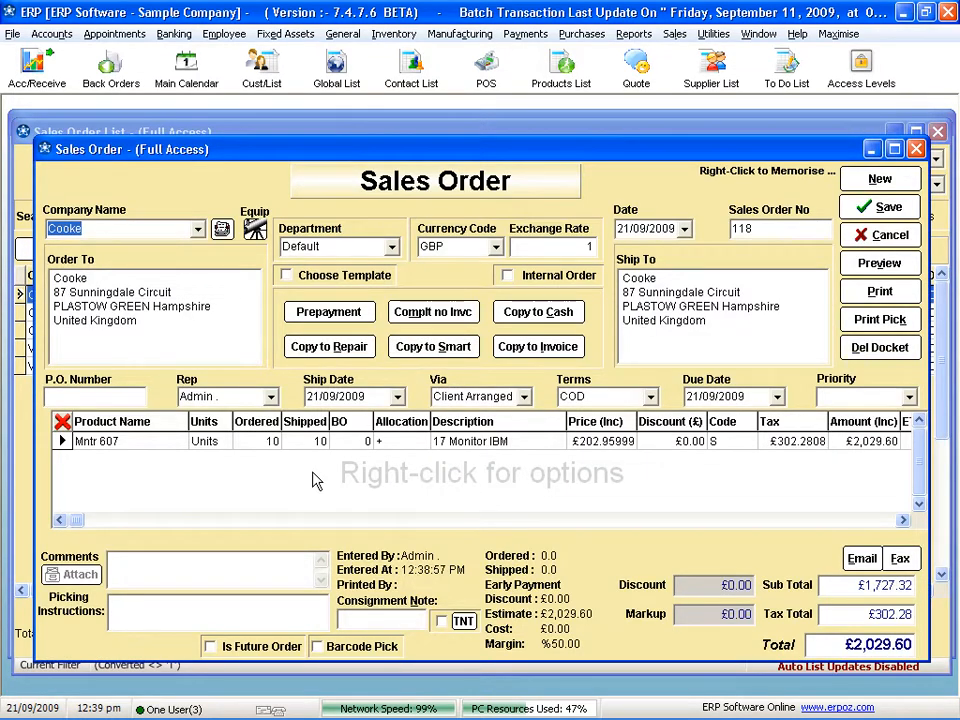
pyautogui.click(433, 347)
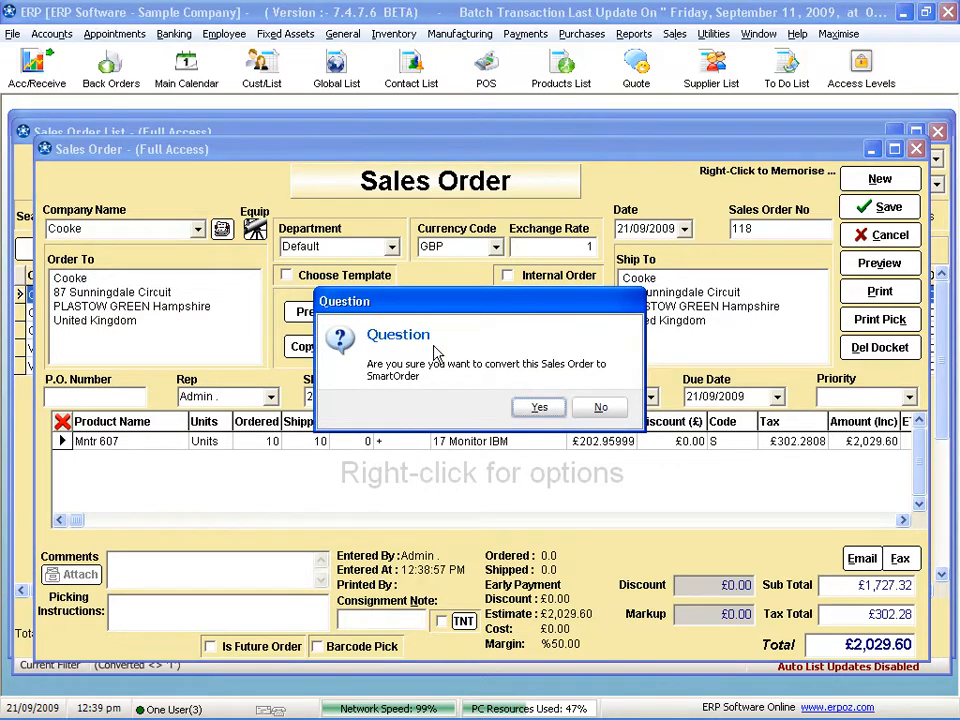
pyautogui.click(538, 405)
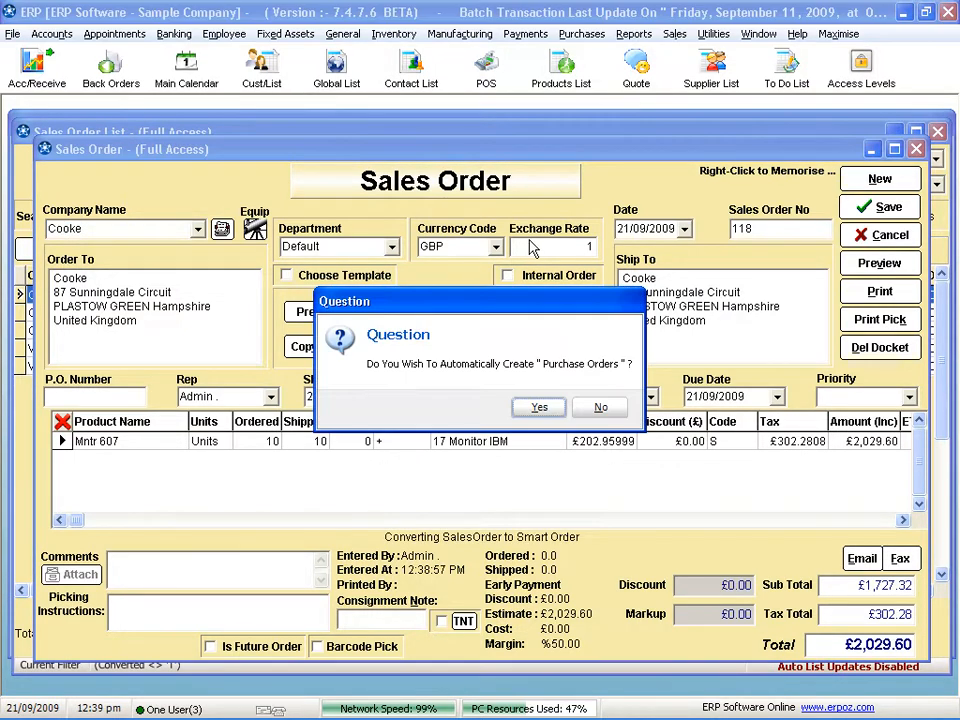
pyautogui.click(539, 407)
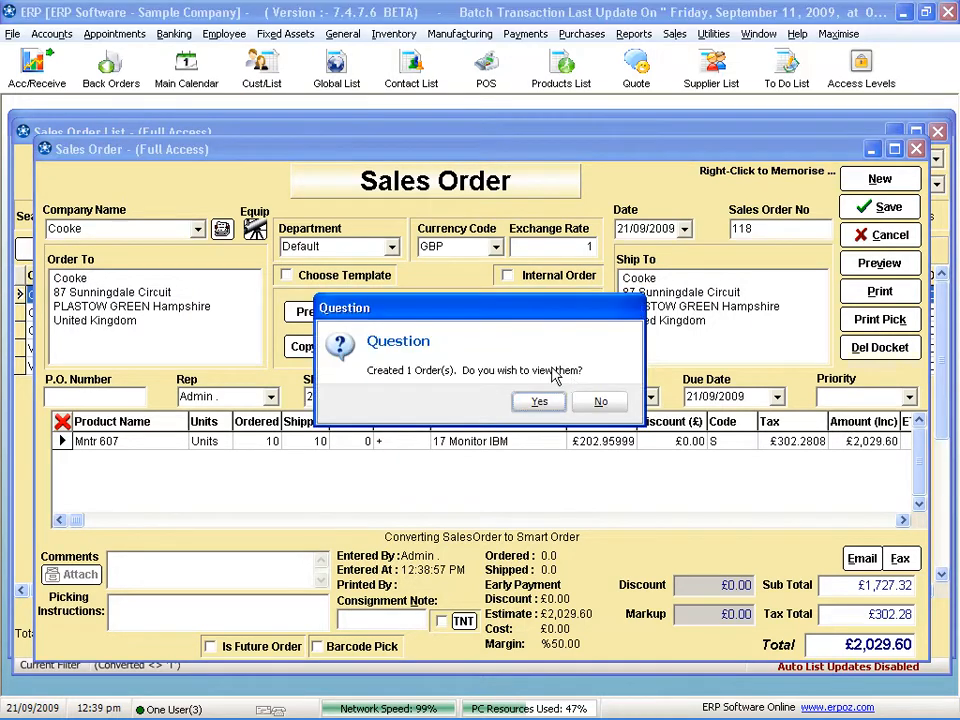
# - View the created purchase order, set its supplier to Priceline, save it and close the Sales Order List
pyautogui.click(539, 401)
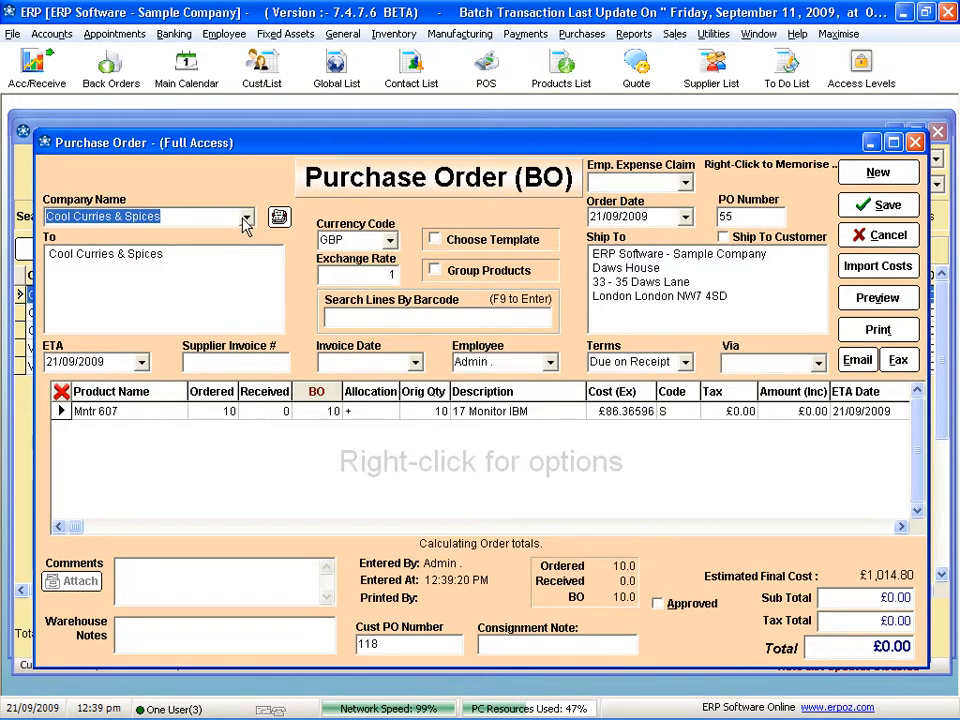
pyautogui.click(247, 216)
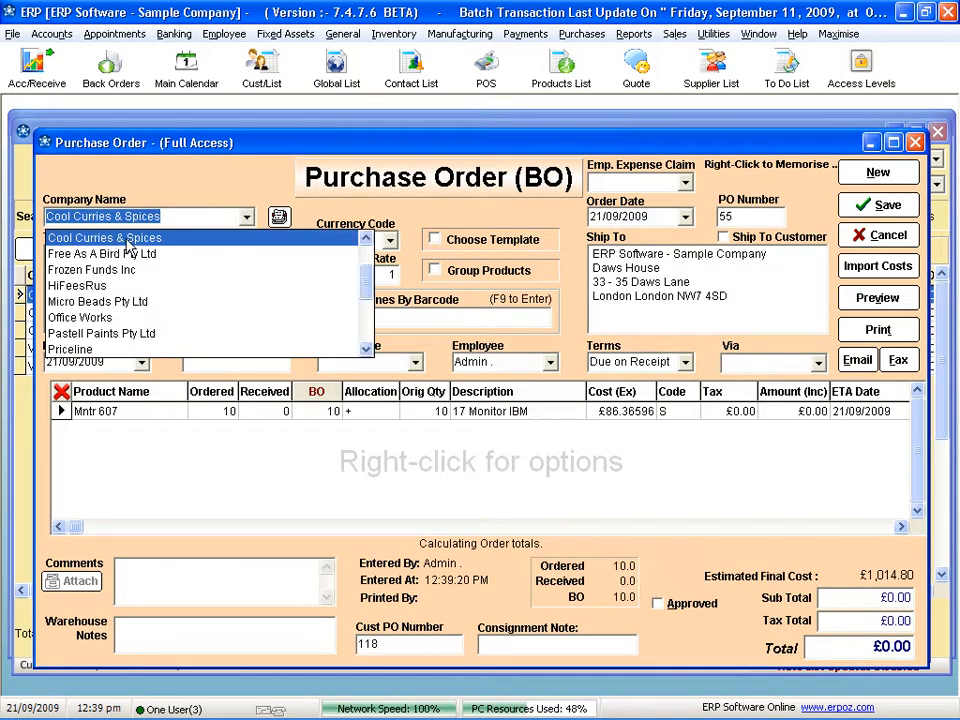
pyautogui.click(100, 348)
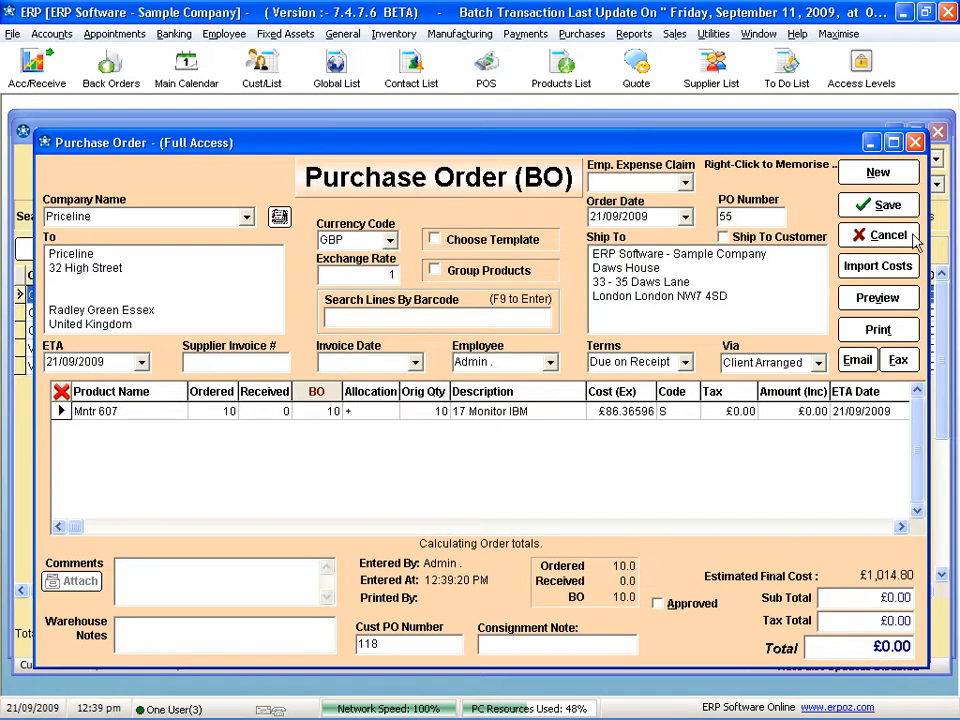
pyautogui.click(885, 206)
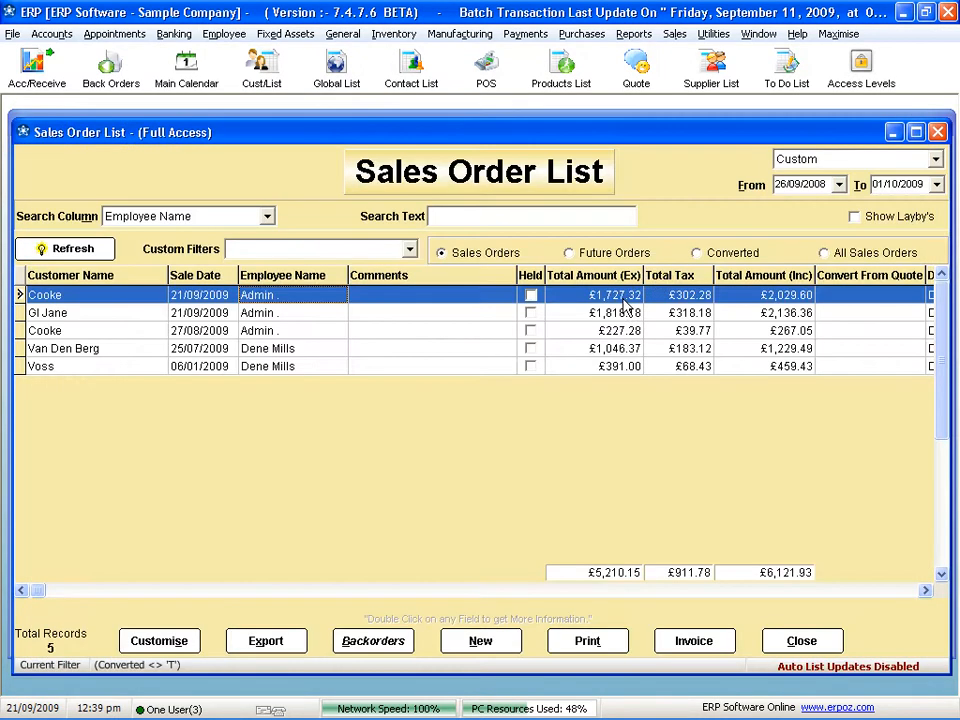
pyautogui.click(793, 640)
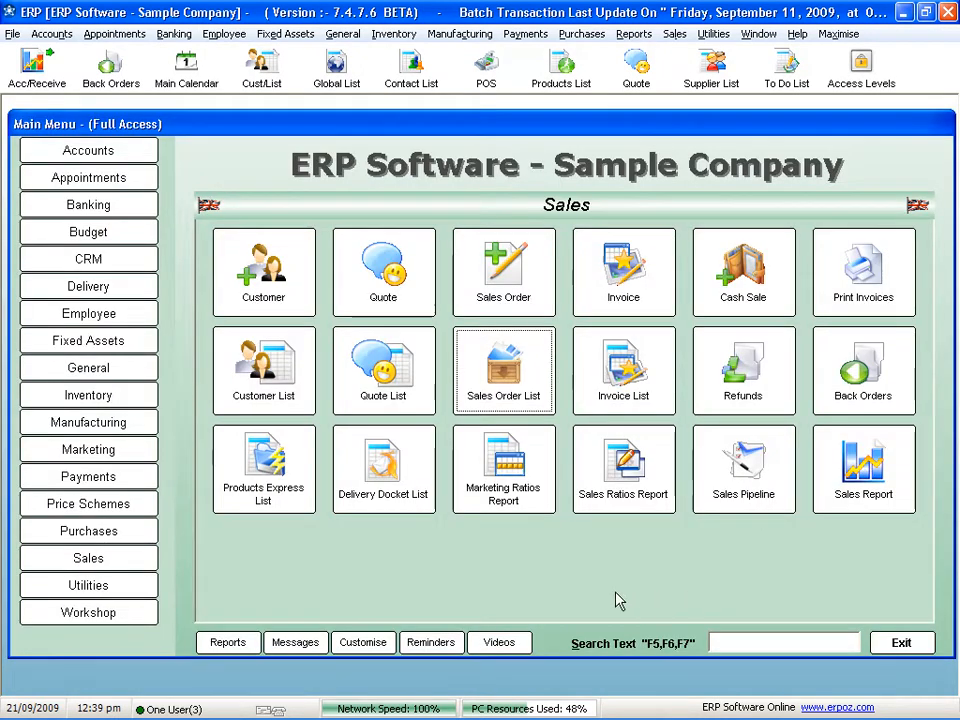
# - Open the new Priceline purchase order for Mntr 607 from the purchase back orders, check its customer/job column, and close everything
pyautogui.click(100, 536)
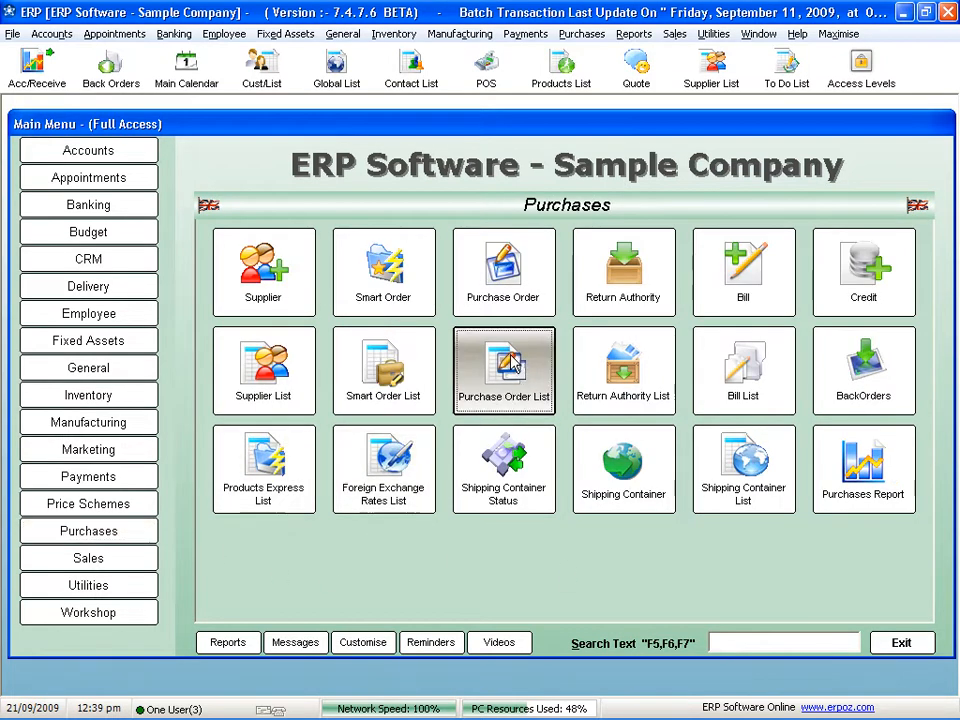
pyautogui.click(503, 368)
pyautogui.click(416, 640)
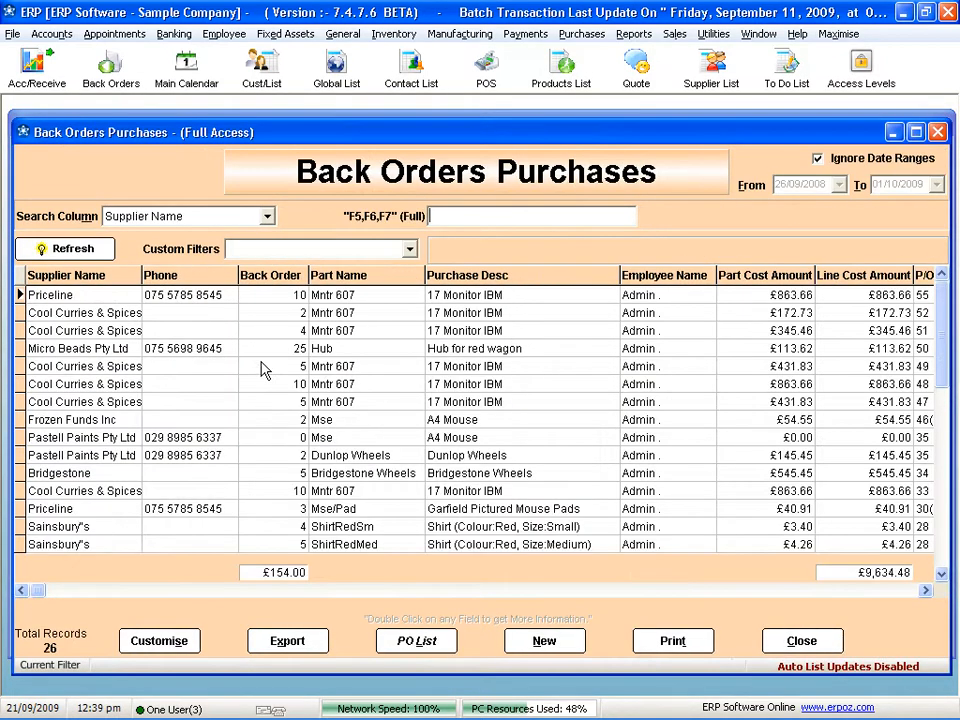
pyautogui.click(204, 294)
pyautogui.doubleClick(204, 294)
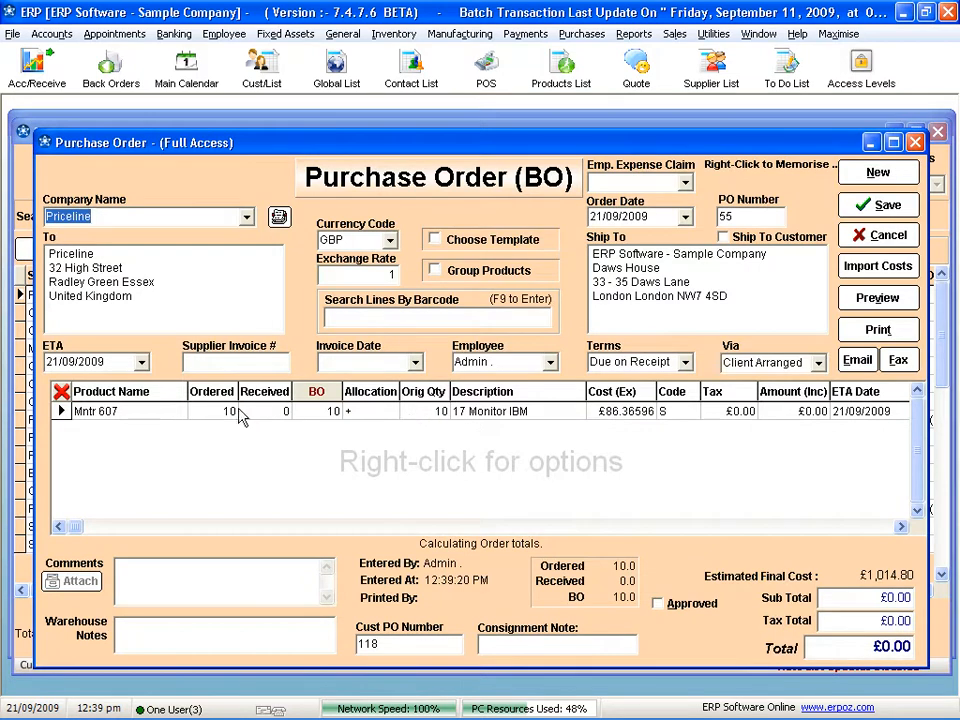
pyautogui.moveTo(901, 529); pyautogui.dragTo(901, 529)
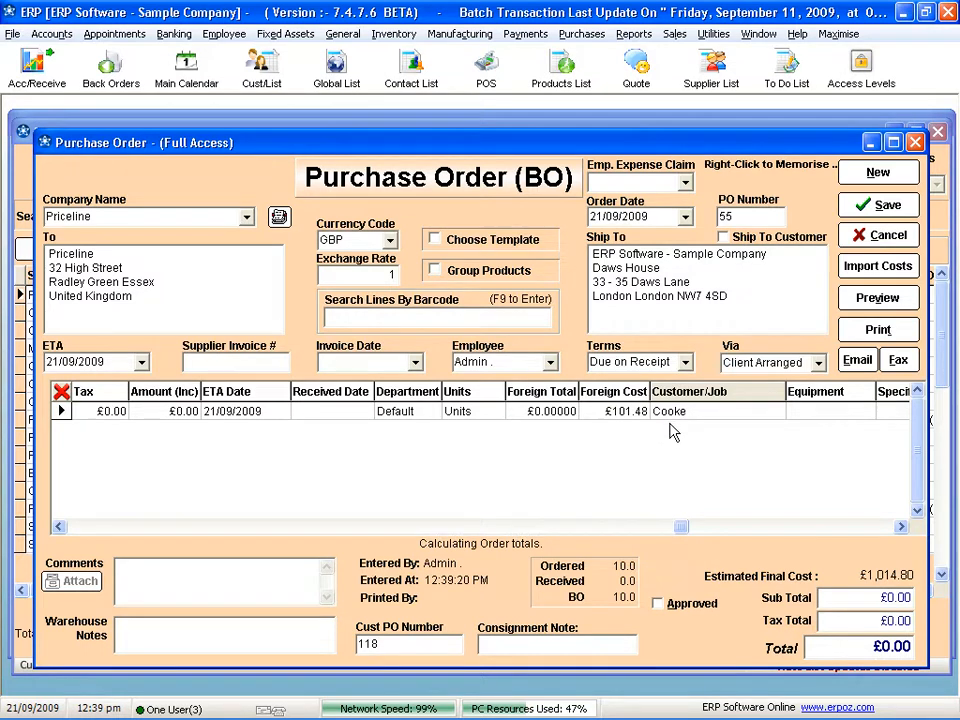
pyautogui.click(880, 207)
pyautogui.click(797, 699)
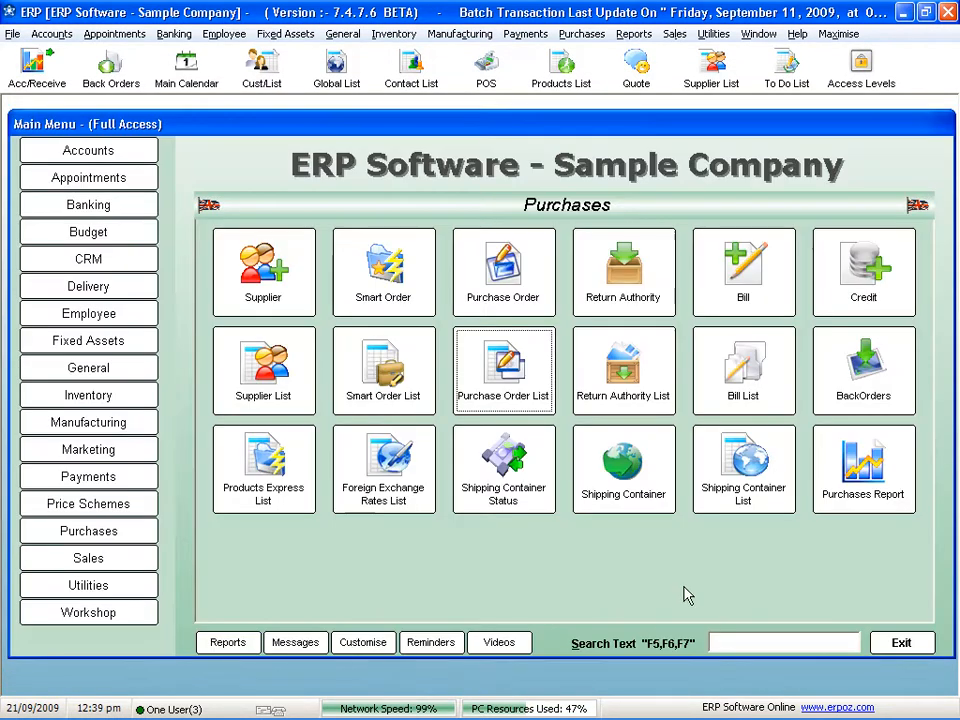
# - Add Priceline's Mntr 607 purchase order line dated 21/09/2009 to the Big Blue shipping container, save the container and close the list
pyautogui.click(756, 472)
pyautogui.doubleClick(366, 296)
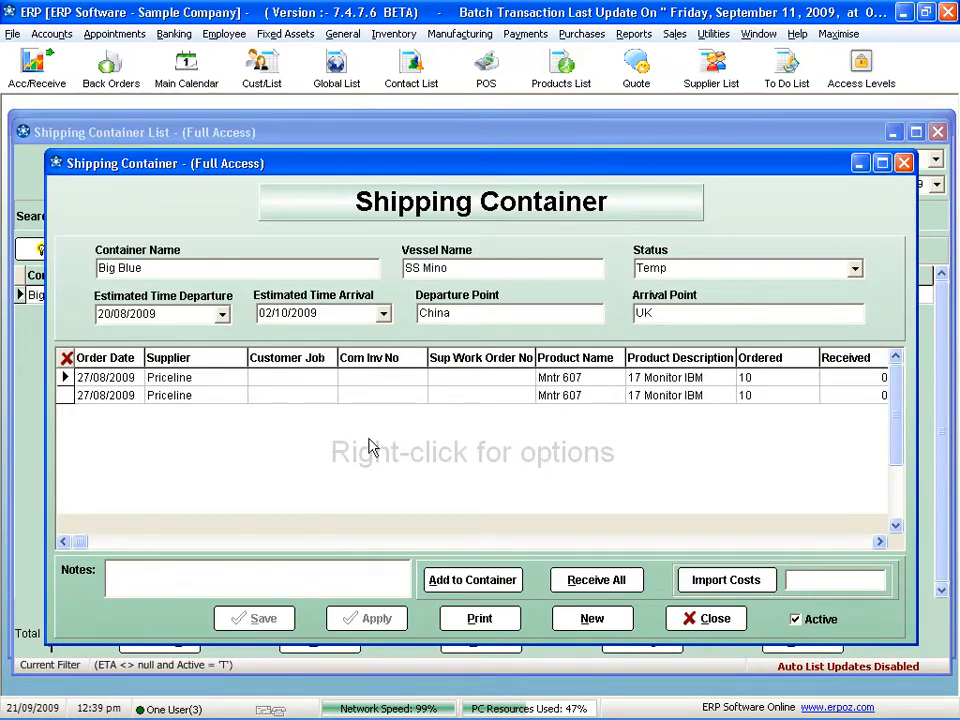
pyautogui.click(446, 578)
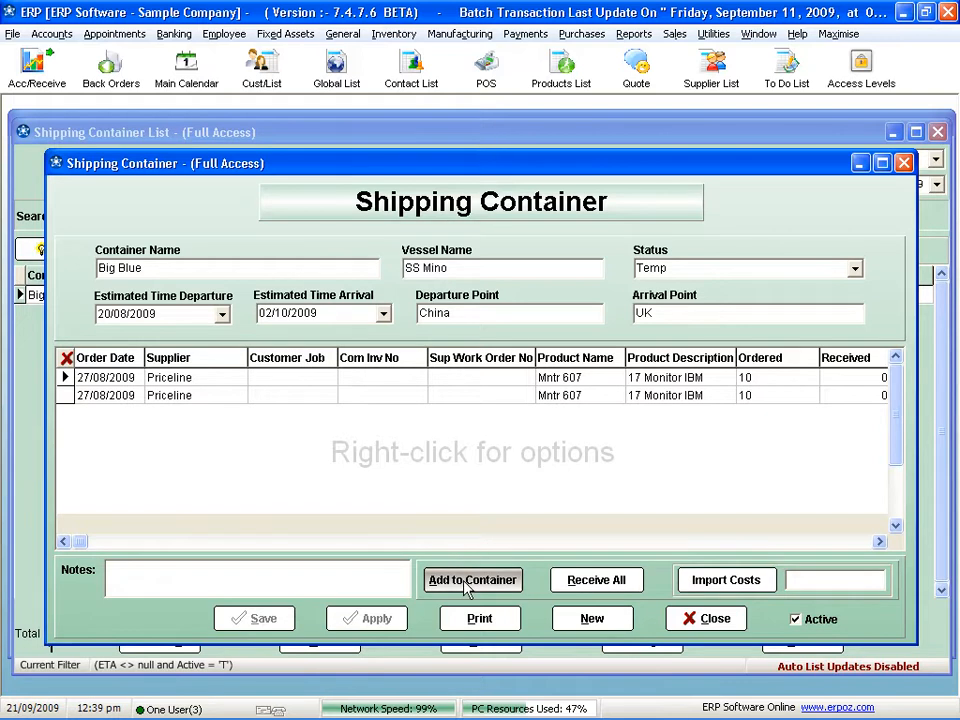
pyautogui.click(466, 586)
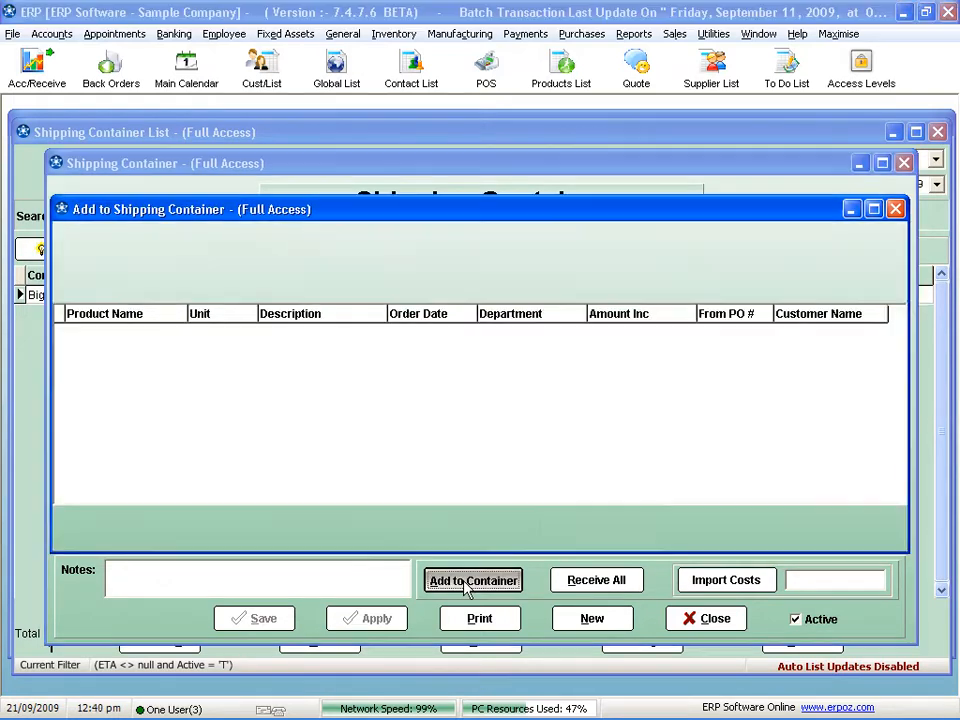
pyautogui.click(547, 287)
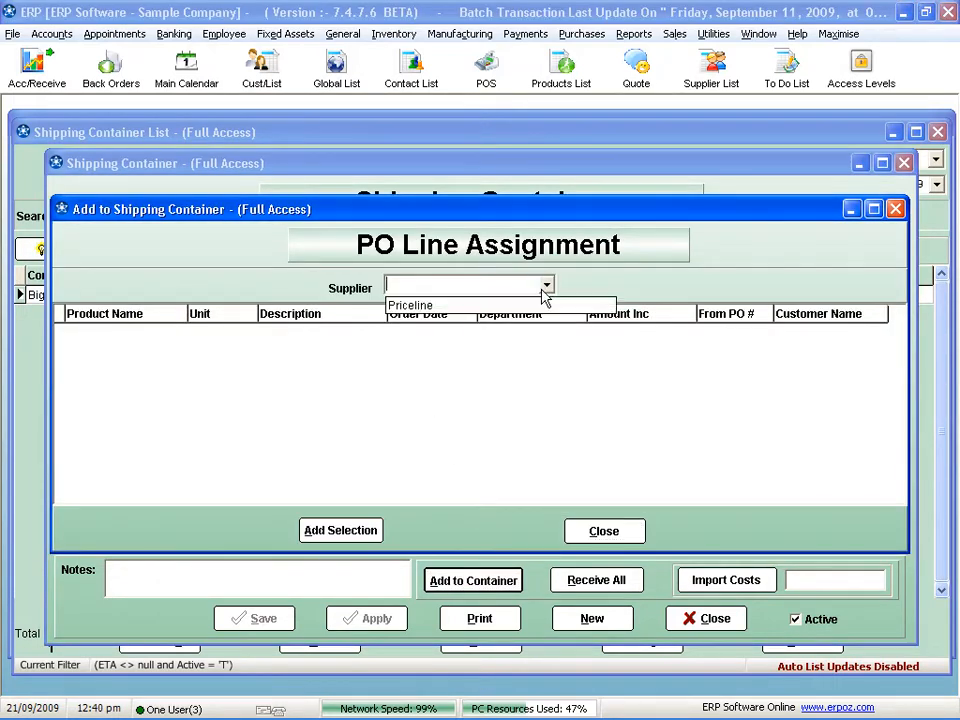
pyautogui.click(449, 305)
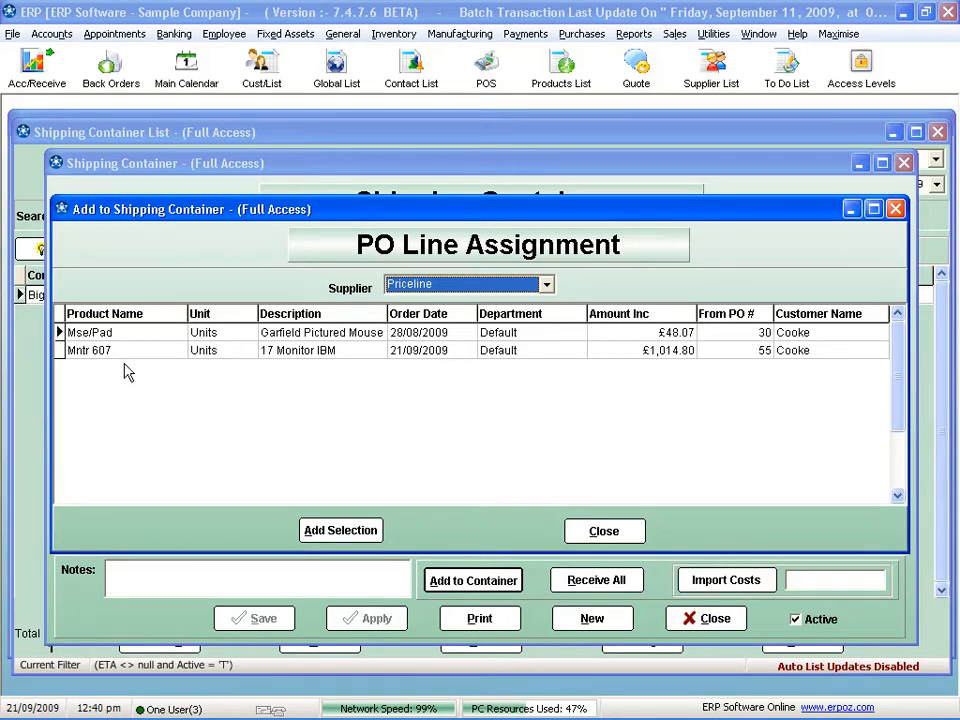
pyautogui.click(205, 353)
pyautogui.click(340, 531)
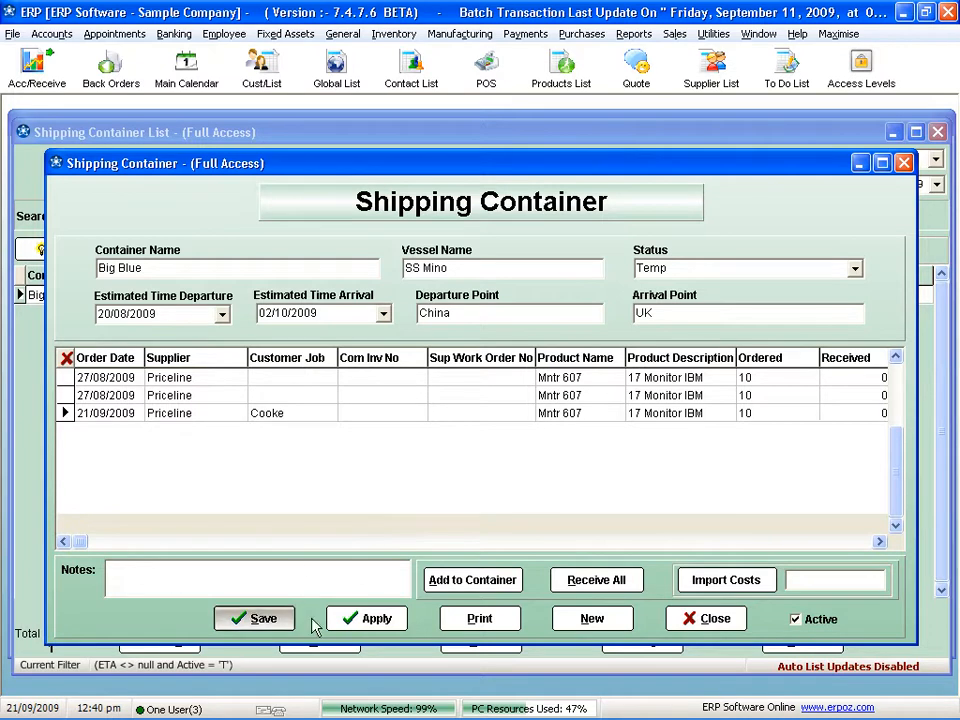
pyautogui.click(264, 620)
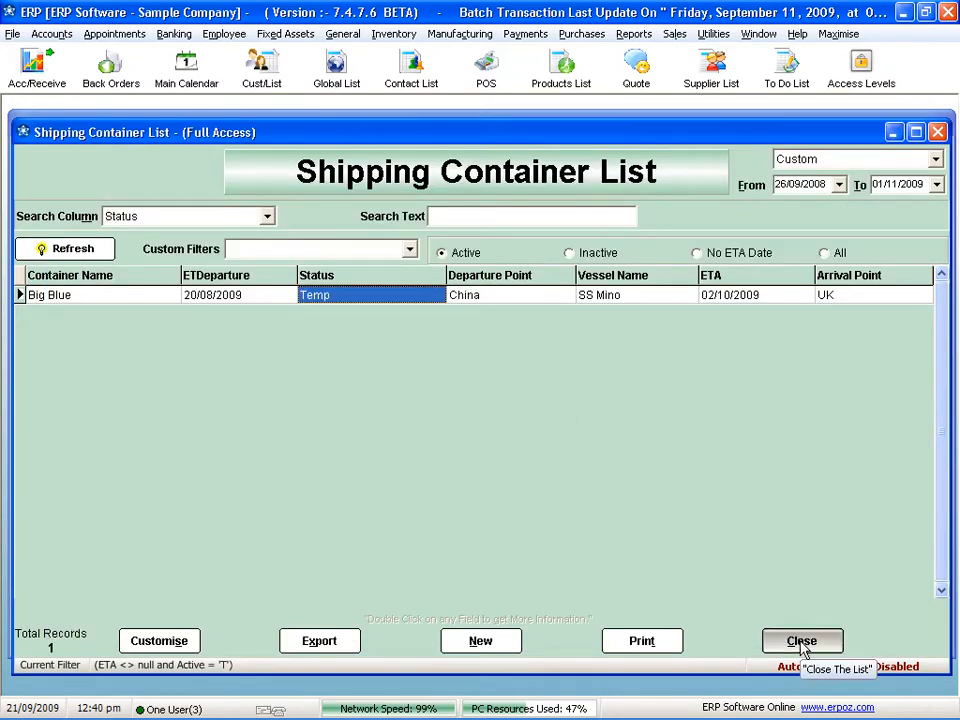
pyautogui.click(800, 640)
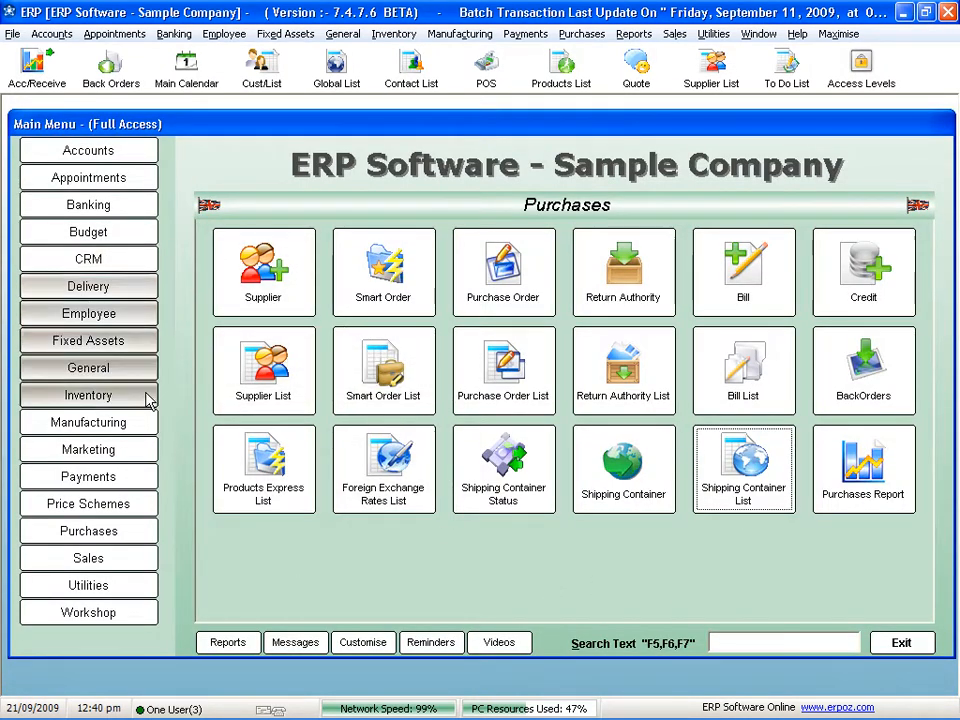
# - Reopen the Mntr 607 sales order dated 21/09/2009 from the Sales Order List and check its shipping container name and ETA columns
pyautogui.click(122, 562)
pyautogui.click(522, 408)
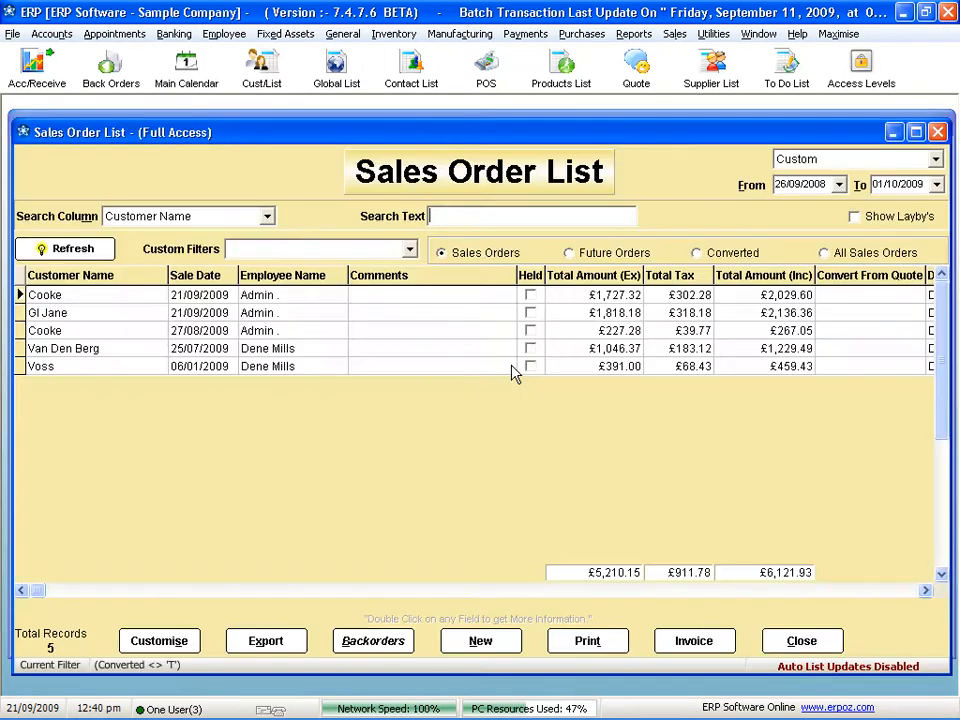
pyautogui.doubleClick(276, 300)
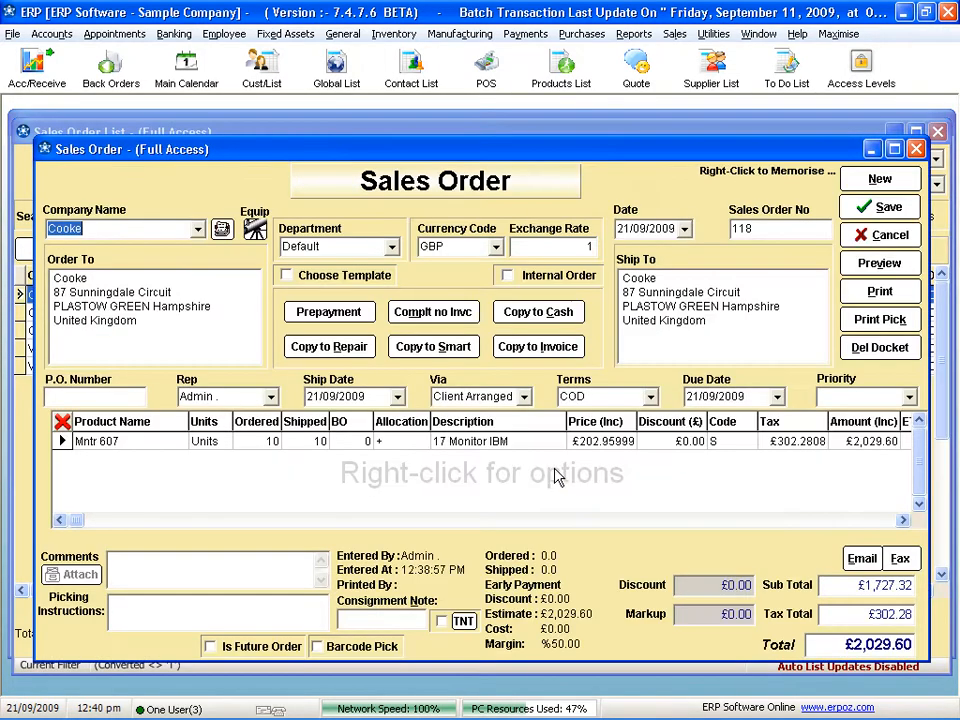
pyautogui.click(904, 523)
pyautogui.click(904, 523)
pyautogui.click(904, 523)
pyautogui.click(904, 523)
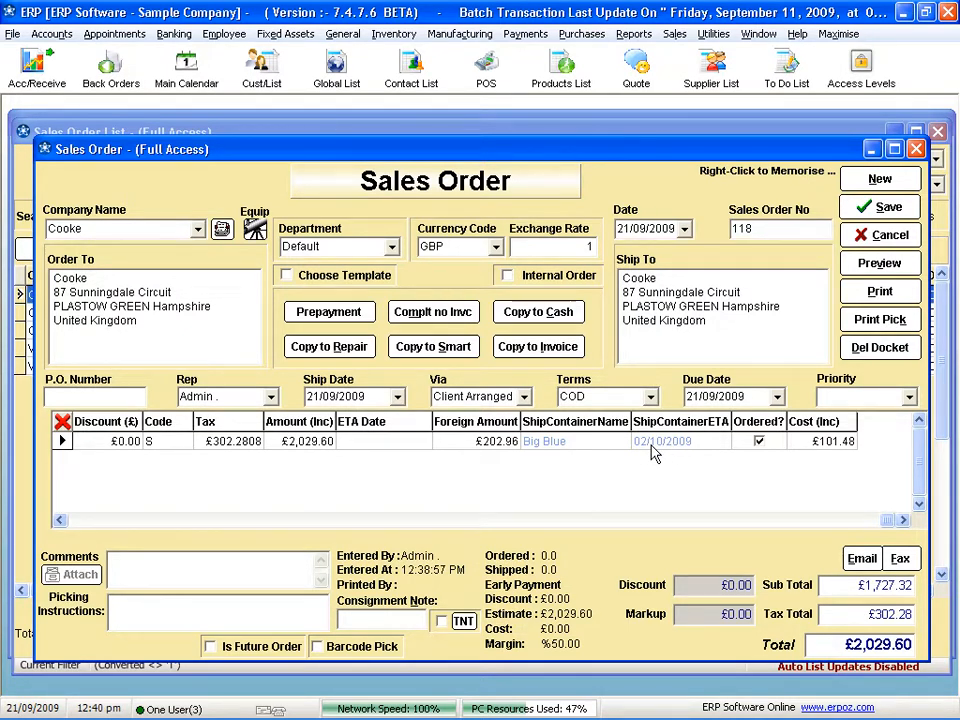
# - View the product status of the sales order's Mntr 607 line and examine its shipping container ETA and incoming order information
pyautogui.rightClick(595, 447)
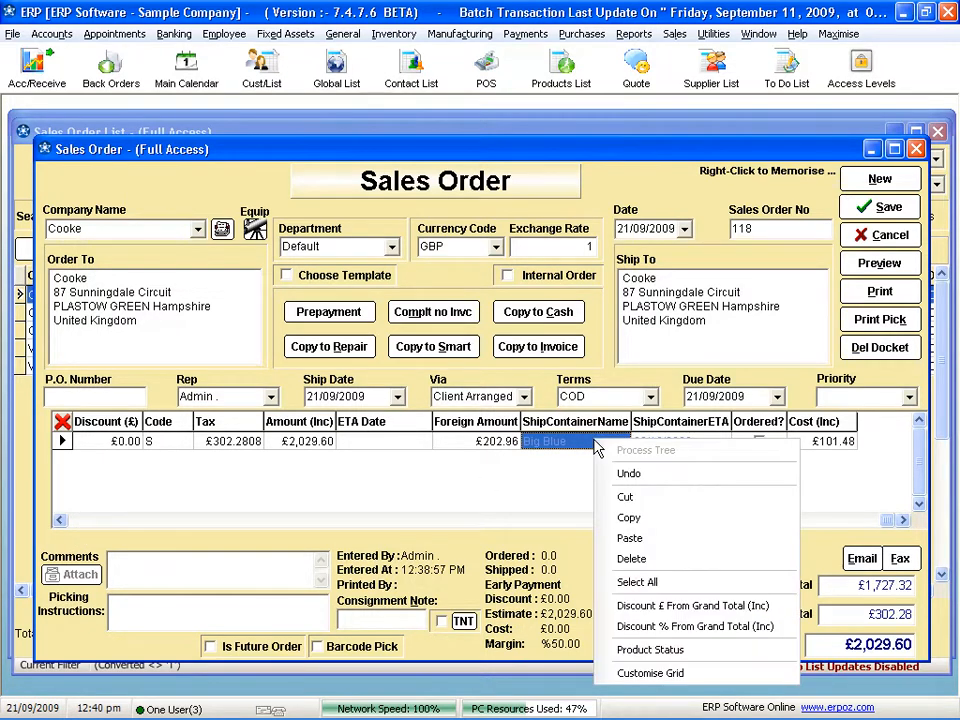
pyautogui.click(655, 650)
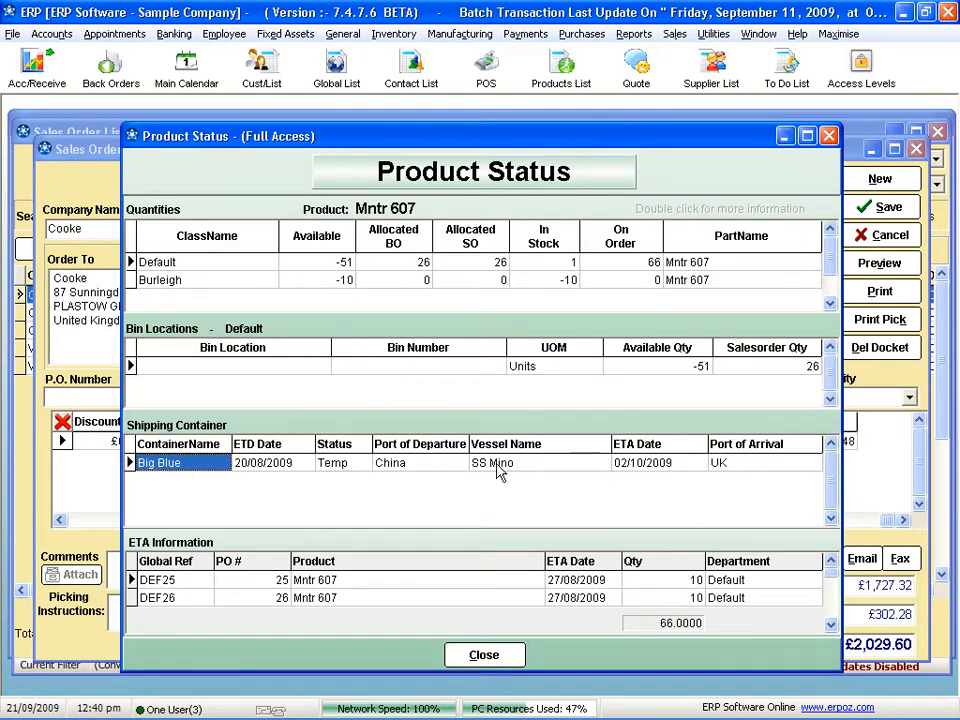
pyautogui.click(650, 468)
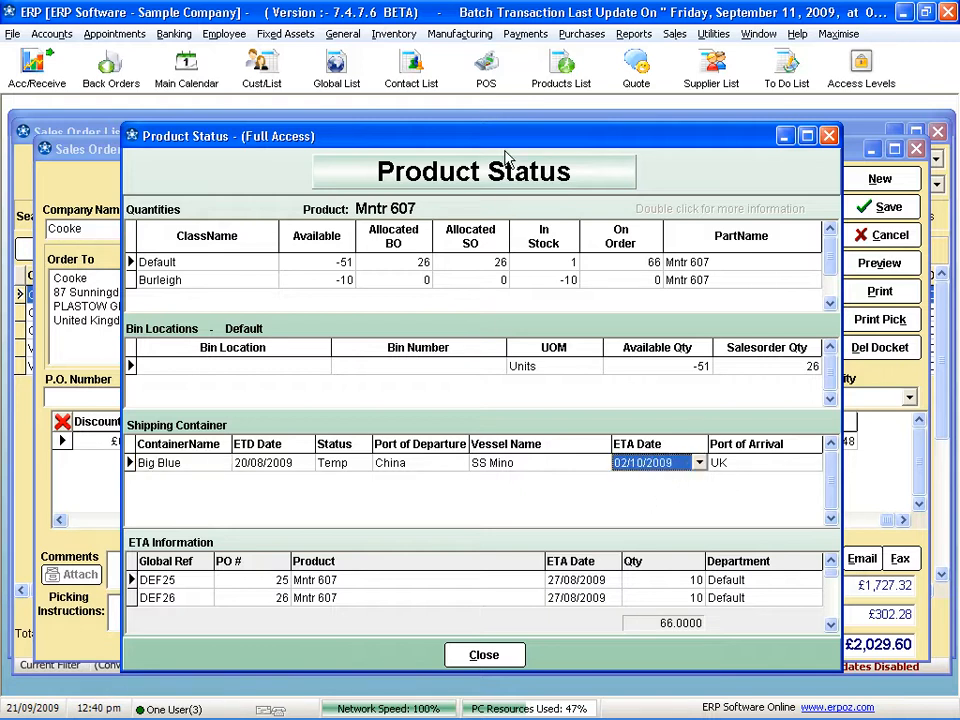
pyautogui.moveTo(506, 122); pyautogui.dragTo(466, 440)
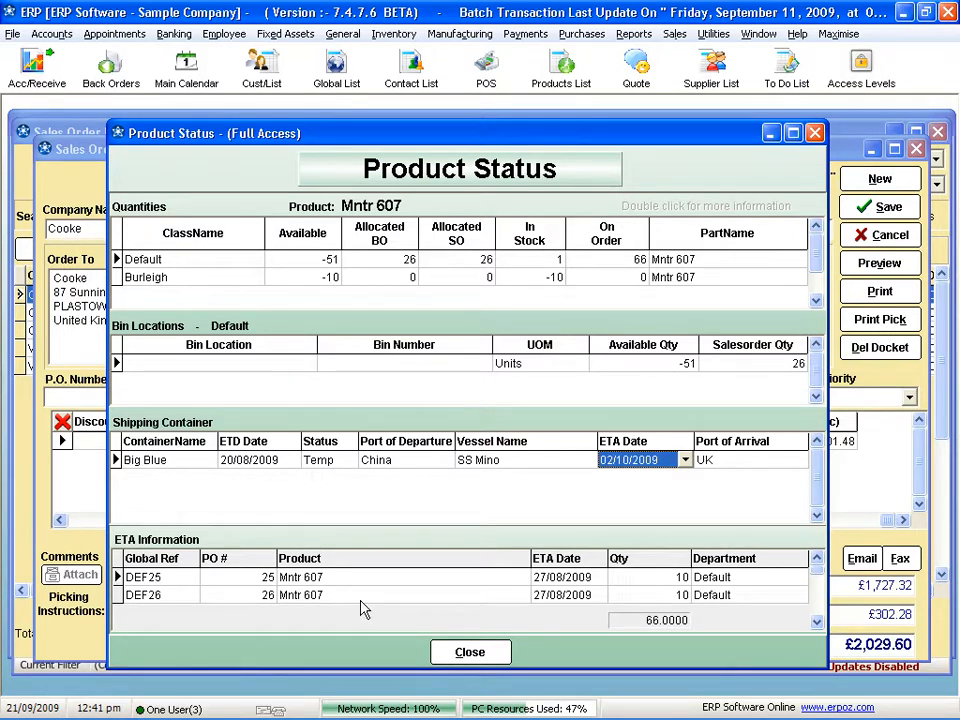
# - Open the Big Blue container from the product status, examine its order lines through to the source purchase order column, and close both windows
pyautogui.doubleClick(484, 461)
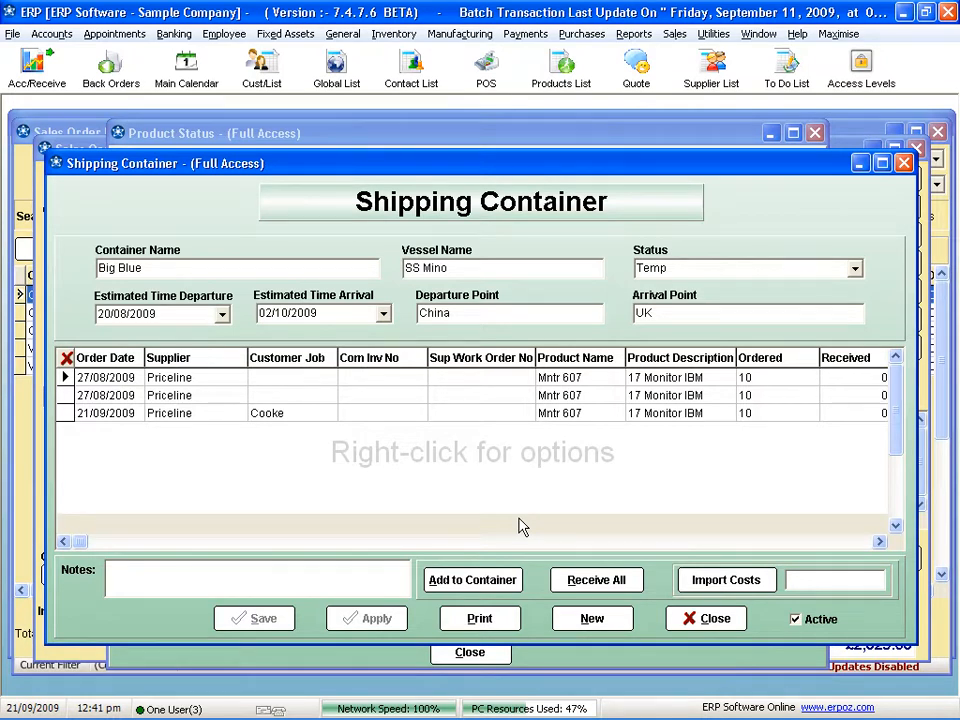
pyautogui.click(880, 542)
pyautogui.click(880, 542)
pyautogui.click(880, 542)
pyautogui.click(880, 542)
pyautogui.click(880, 542)
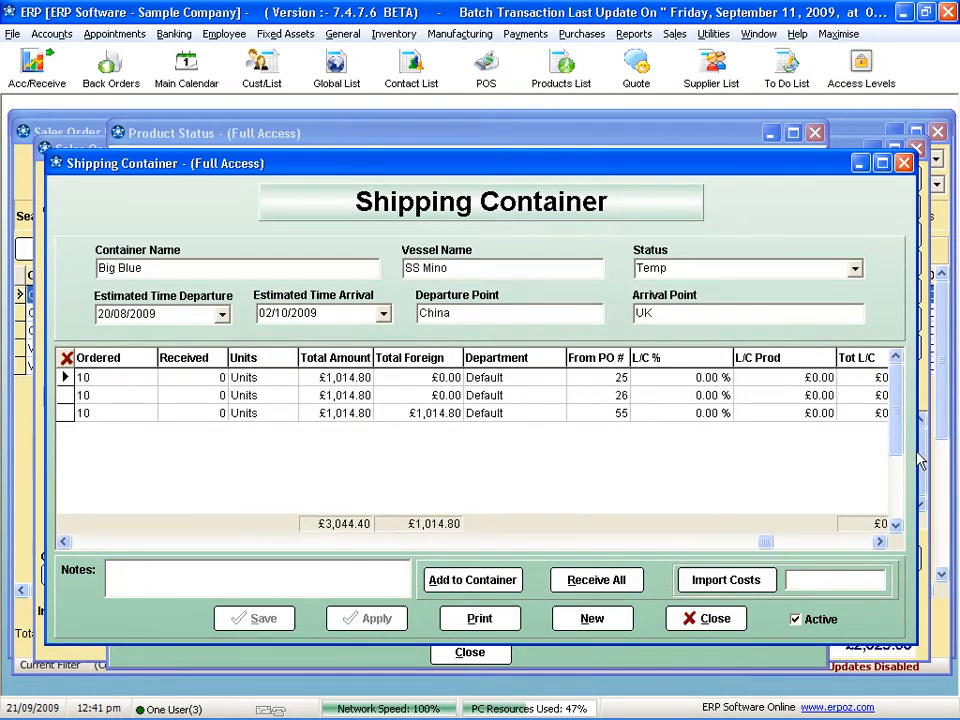
pyautogui.click(707, 619)
pyautogui.click(480, 652)
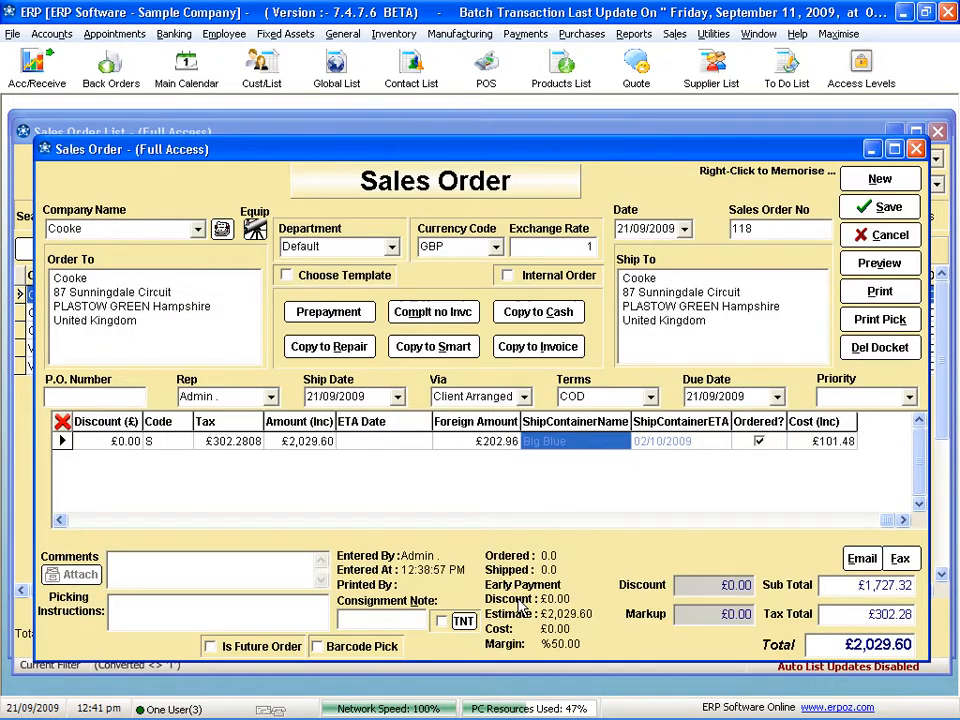
# - Save the sales order and close the Sales Order List
pyautogui.click(884, 215)
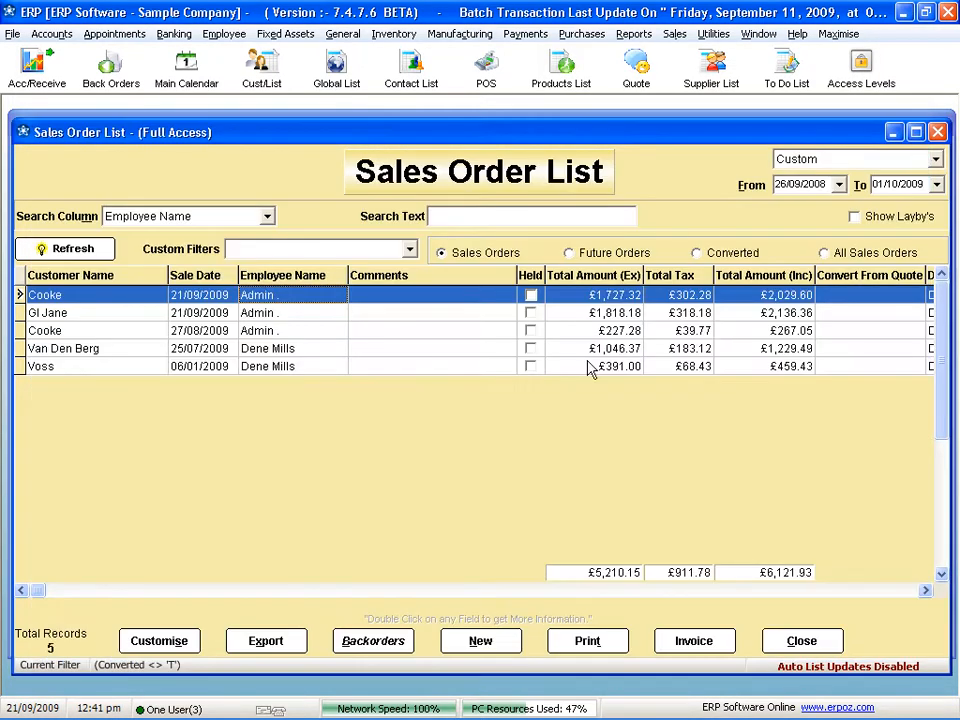
pyautogui.click(802, 641)
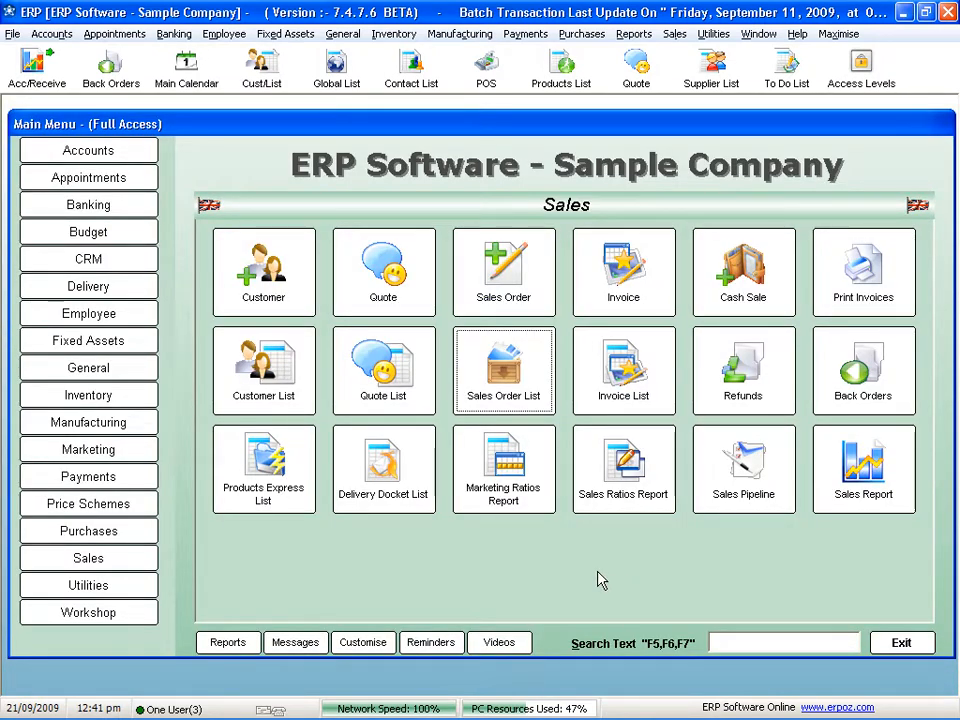
pyautogui.click(508, 396)
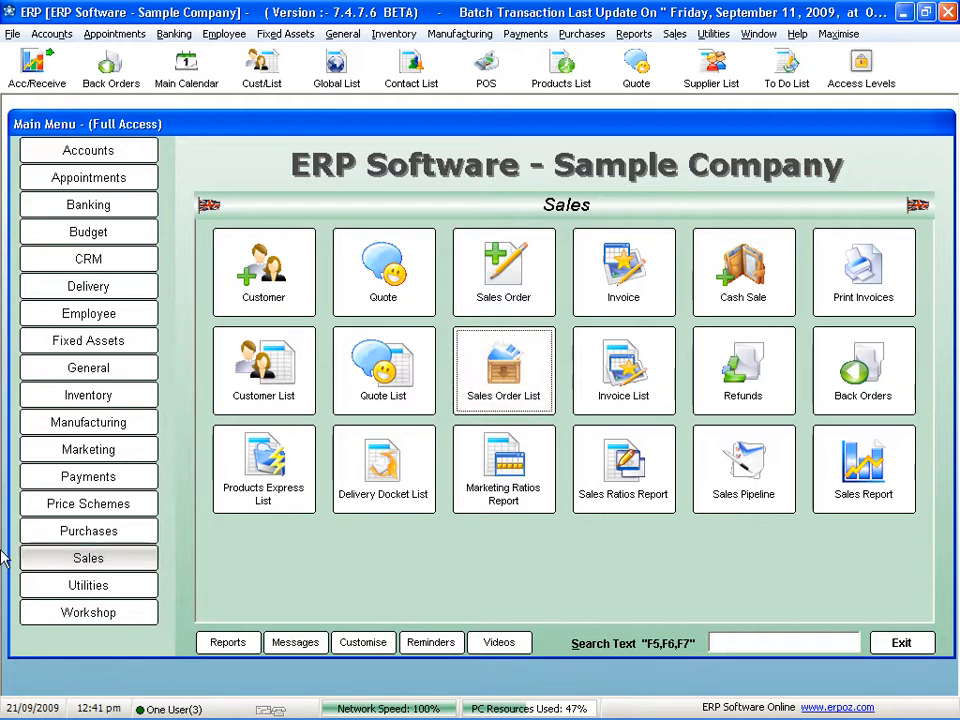
# - Reopen the Big Blue container from the Shipping Container List, view the bills available for import costs, cancel the selection and close everything
pyautogui.click(108, 533)
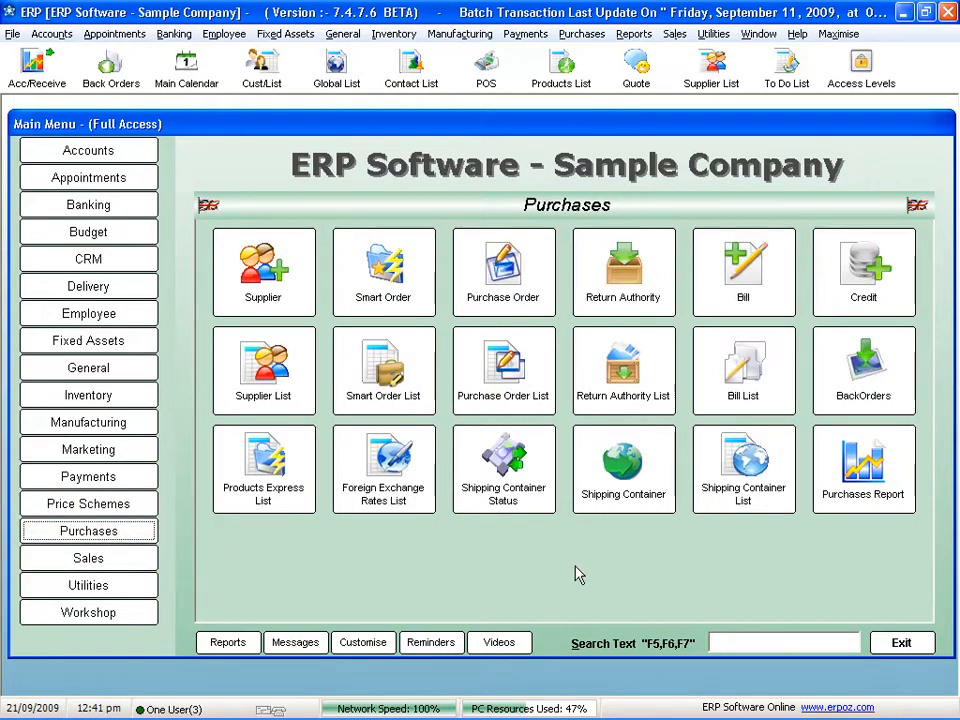
pyautogui.click(745, 495)
pyautogui.doubleClick(418, 300)
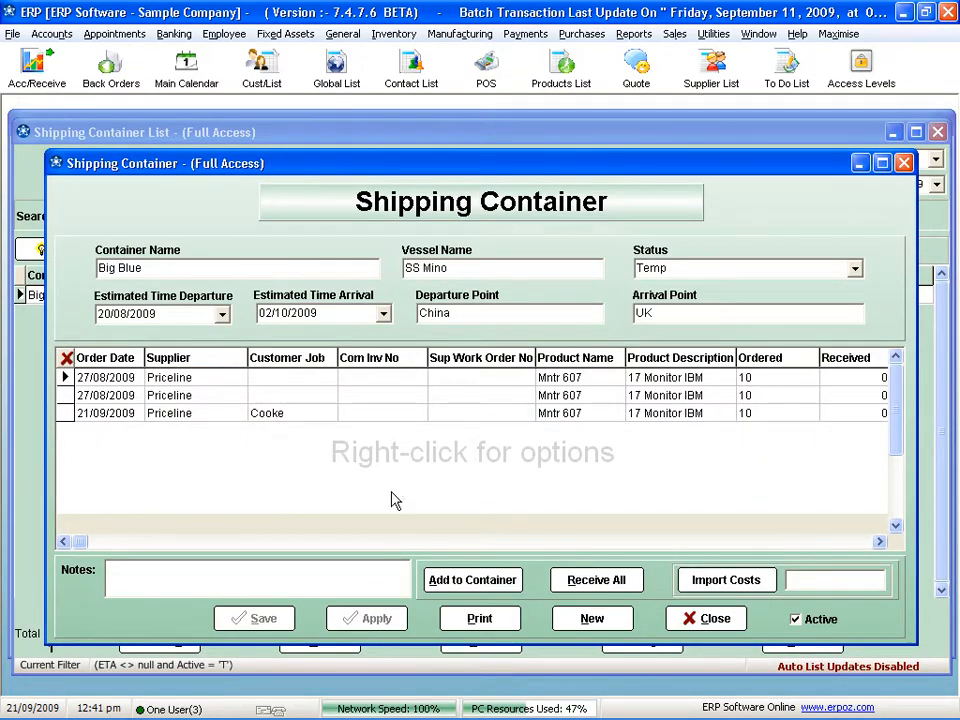
pyautogui.click(729, 582)
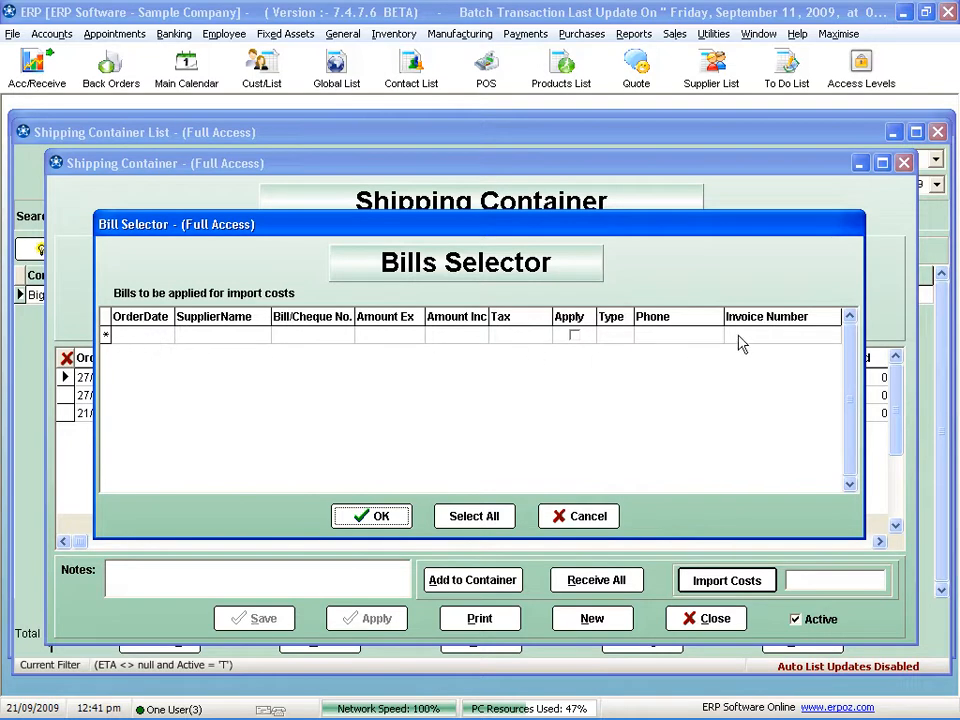
pyautogui.click(592, 517)
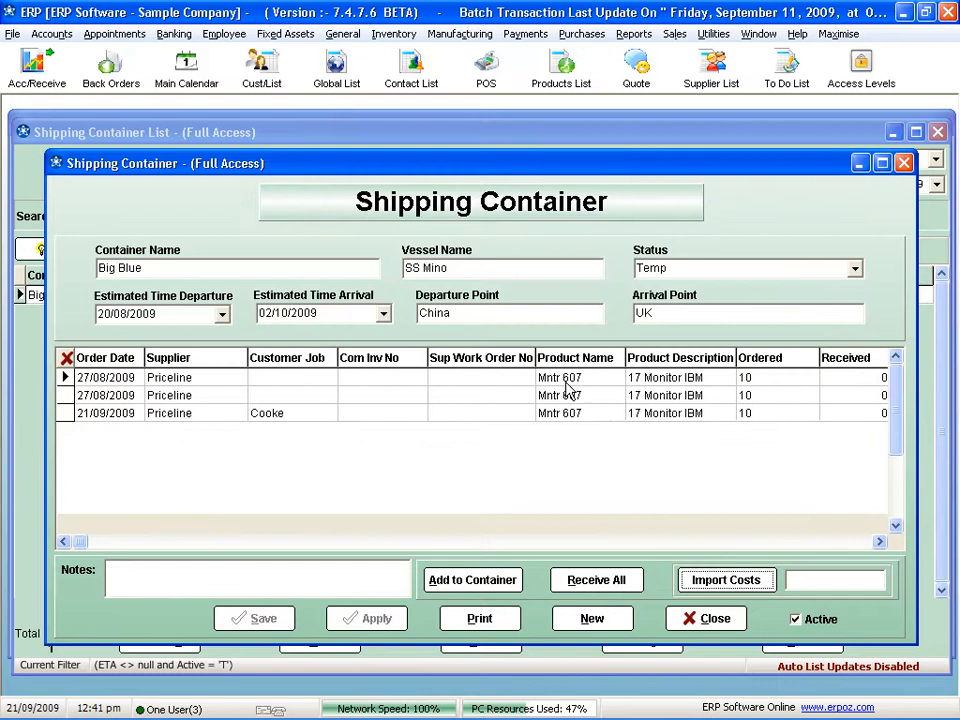
pyautogui.click(710, 619)
pyautogui.click(790, 636)
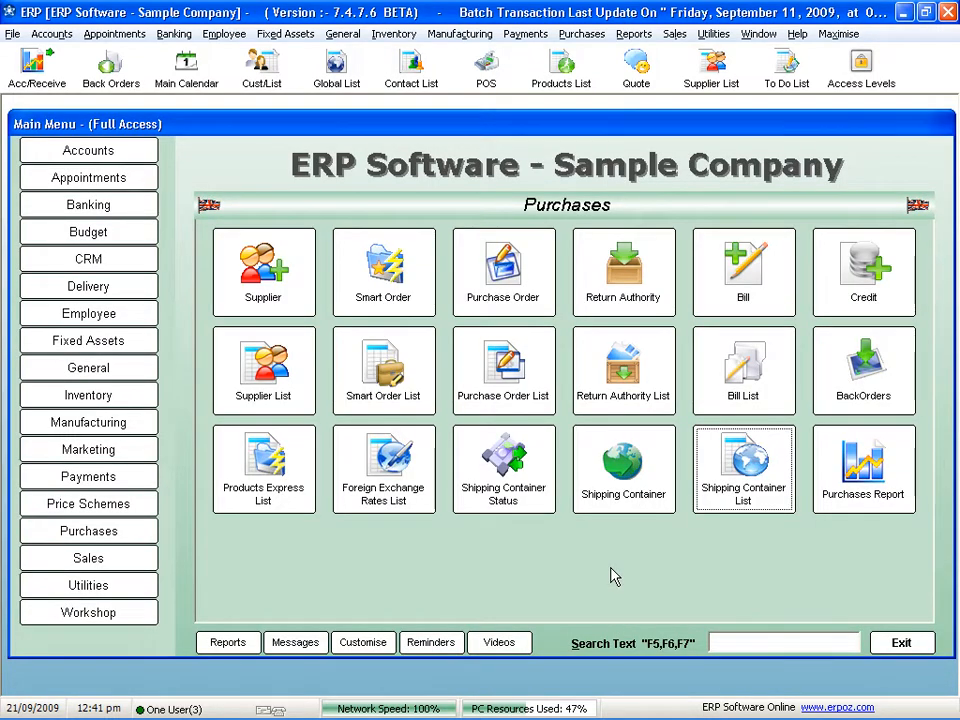
# - Open the Bridgestone Wheels product from the Products Express List, review its cost fields, and close it without saving along with the list
pyautogui.click(285, 497)
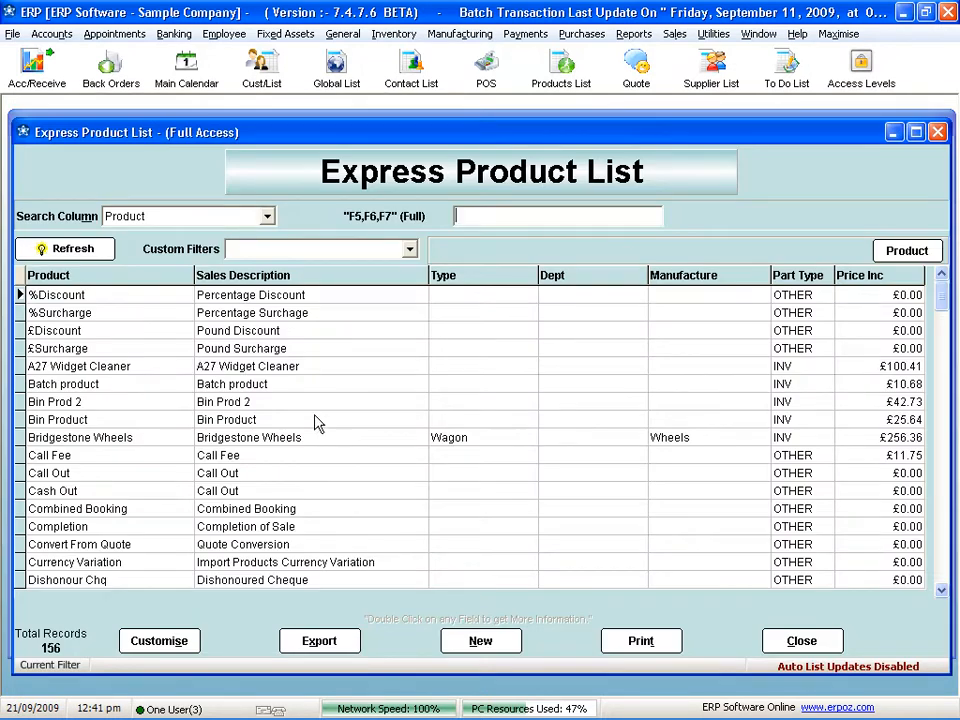
pyautogui.click(284, 437)
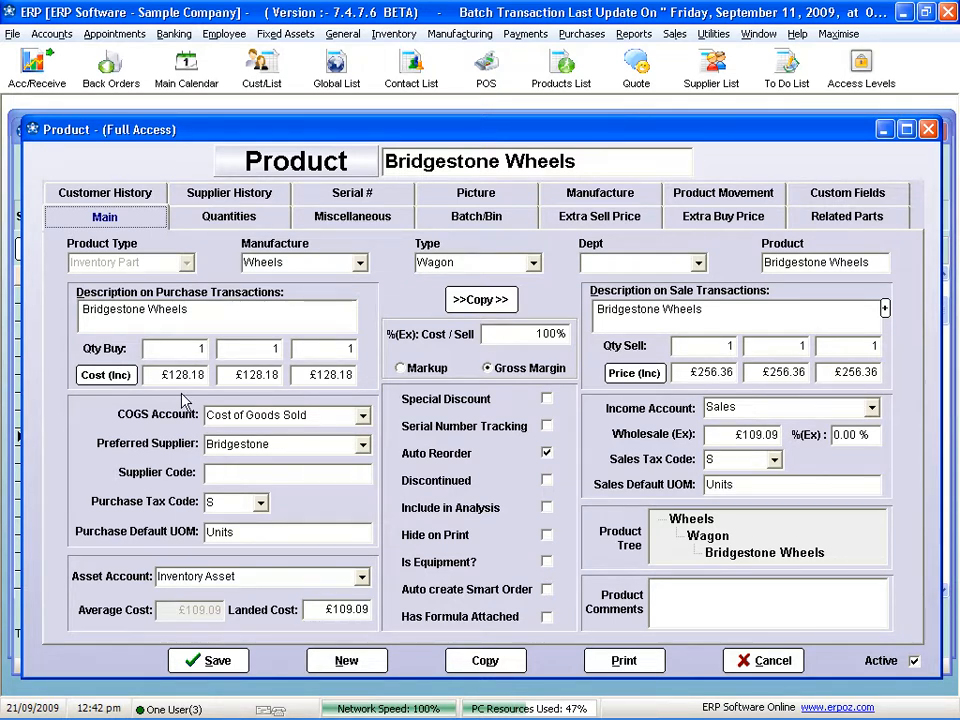
pyautogui.click(765, 660)
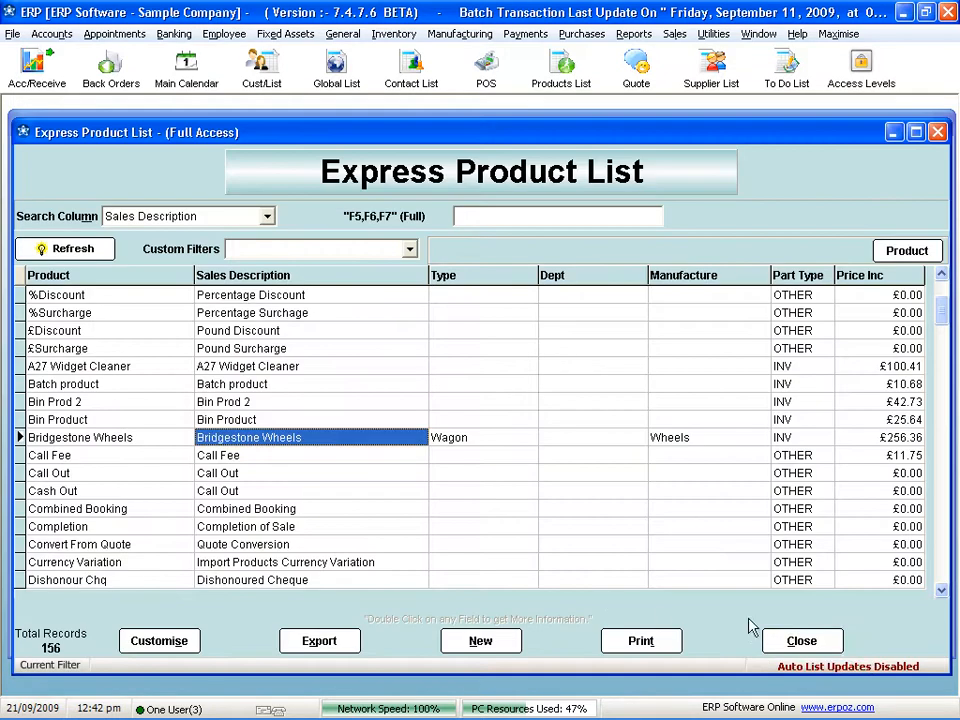
pyautogui.click(801, 641)
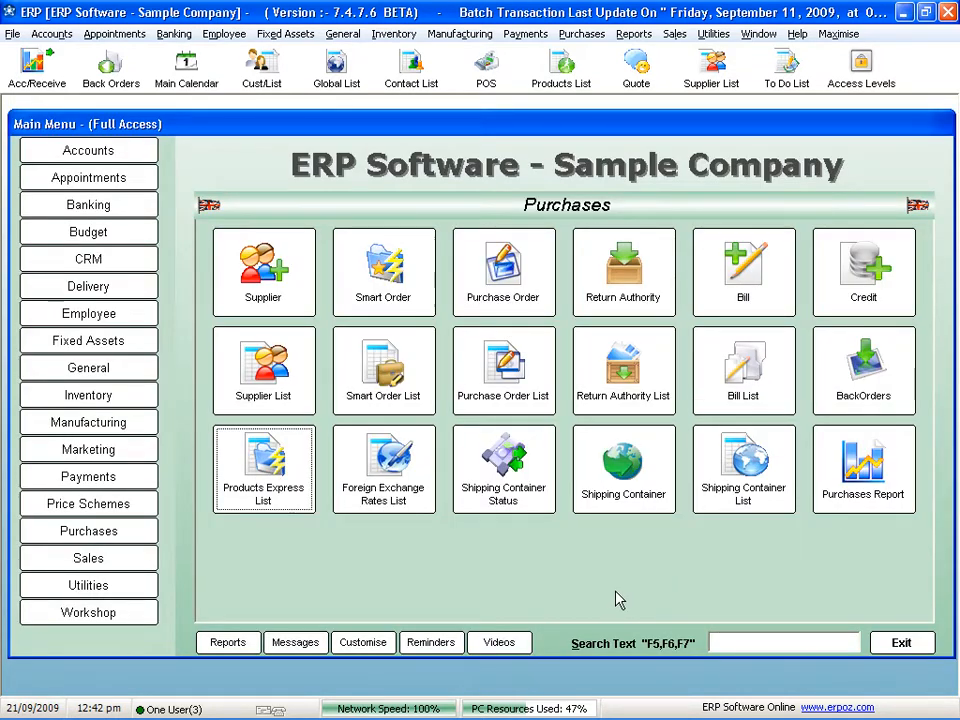